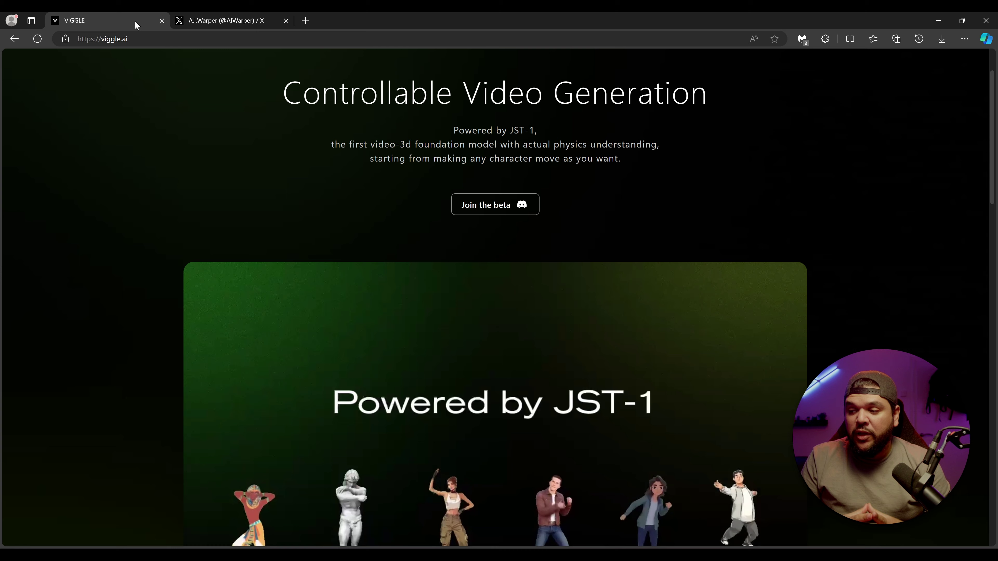
- Read the pinned X post "Viggle AI Experiment" and its thread on the rotoscoping, ViggleAI and compositing workflow
scroll(423, 173, "down", 4)
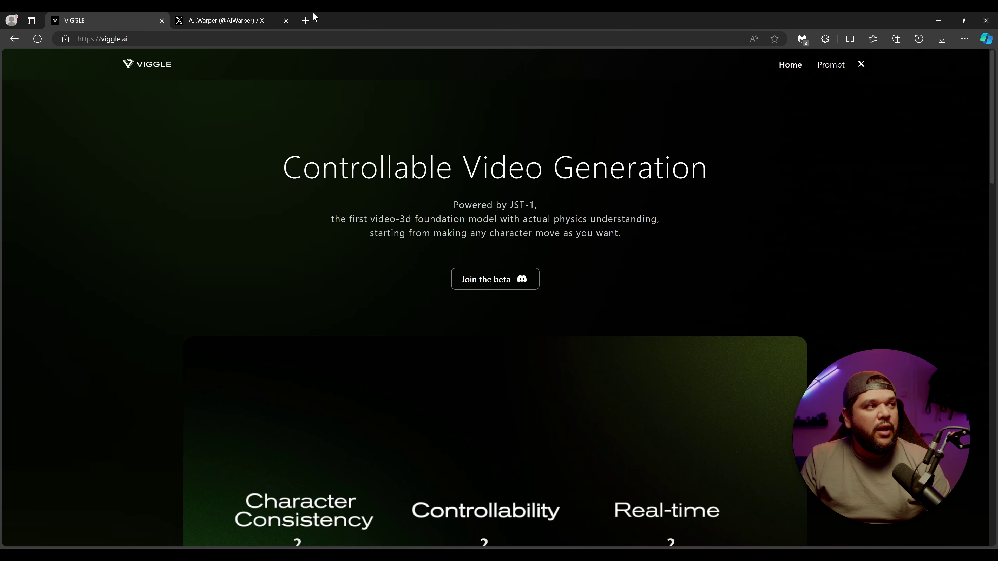
left_click(219, 22)
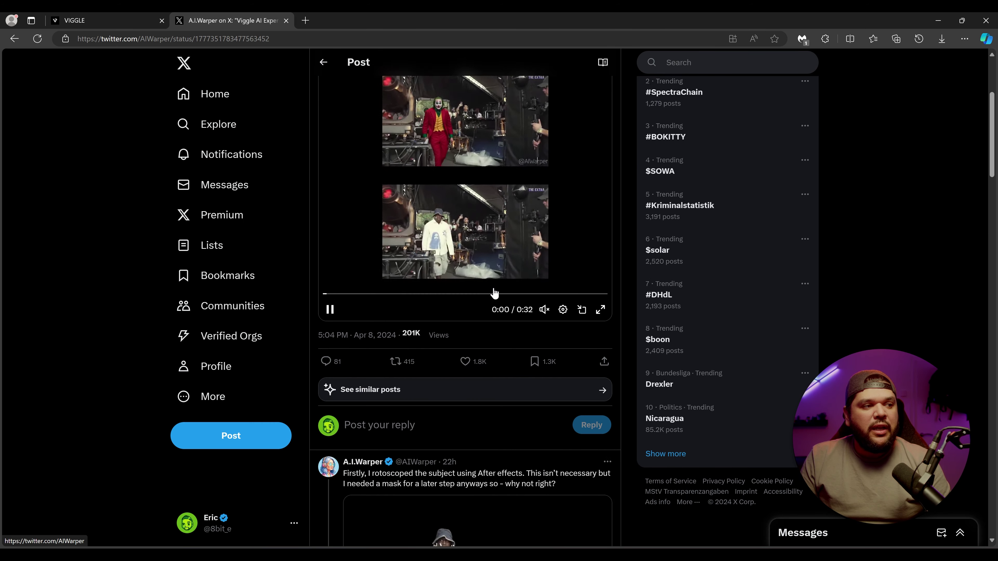
scroll(494, 294, "down", 10)
scroll(495, 303, "up", 5)
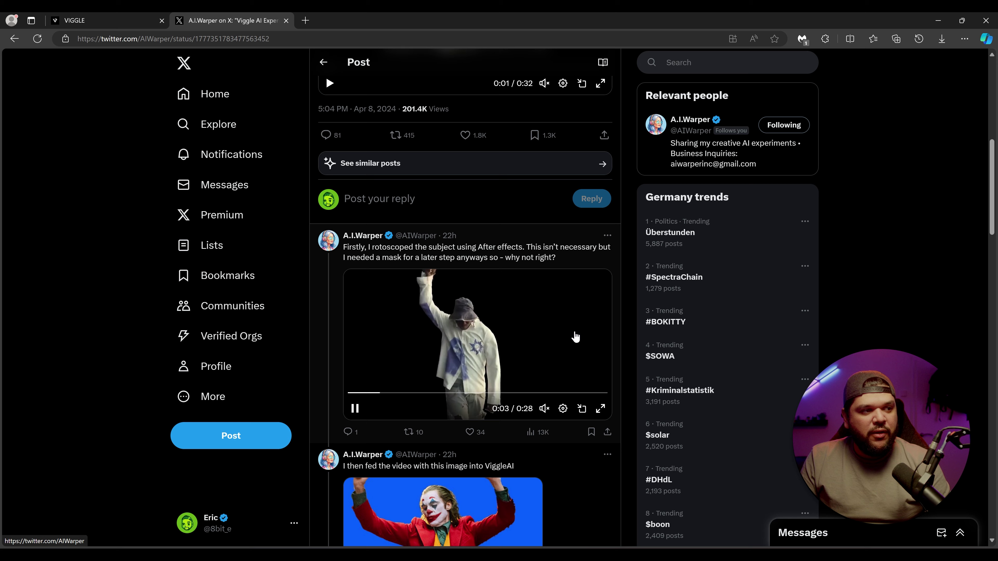
scroll(509, 329, "down", 15)
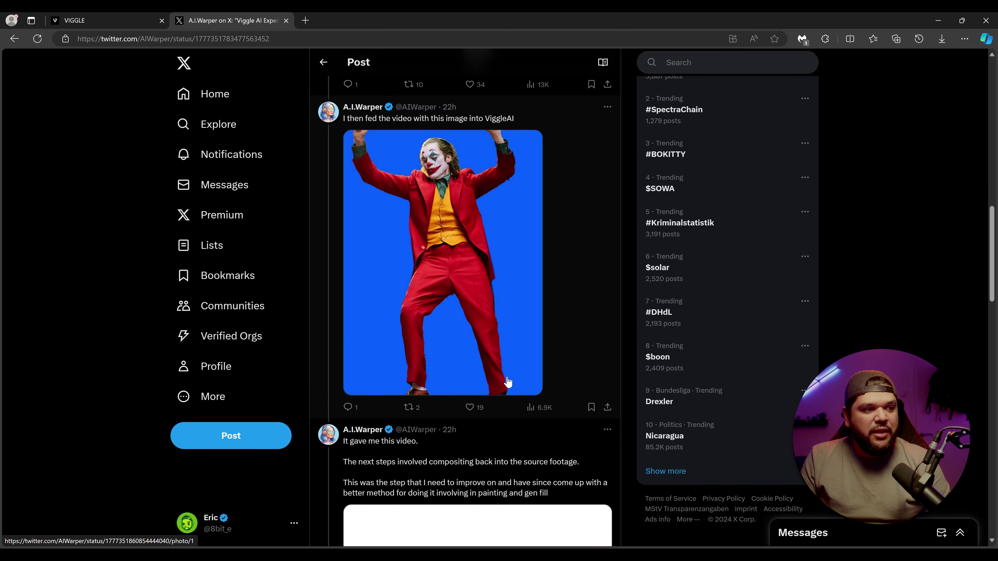
scroll(484, 367, "down", 5)
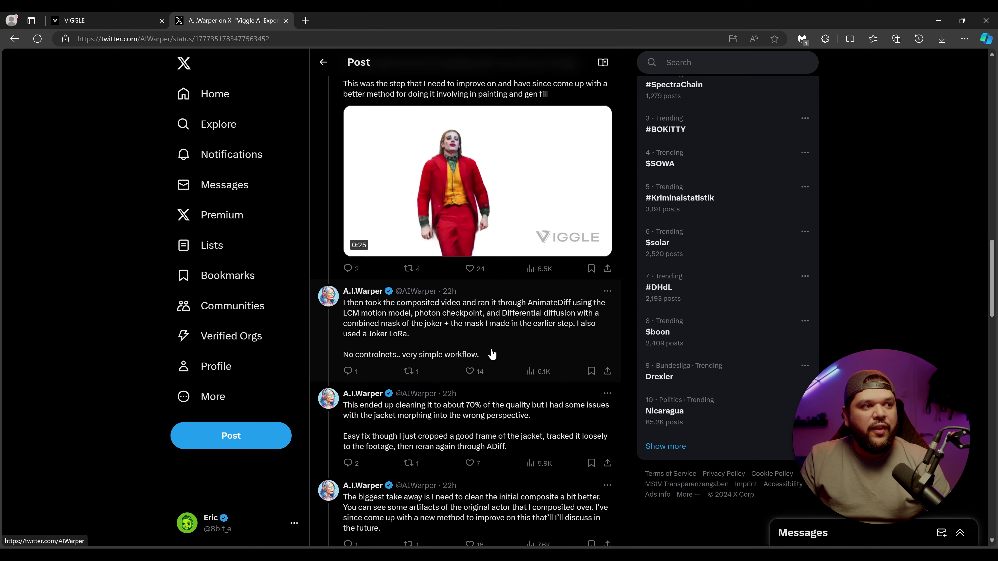
scroll(487, 361, "up", 12)
scroll(488, 358, "up", 12)
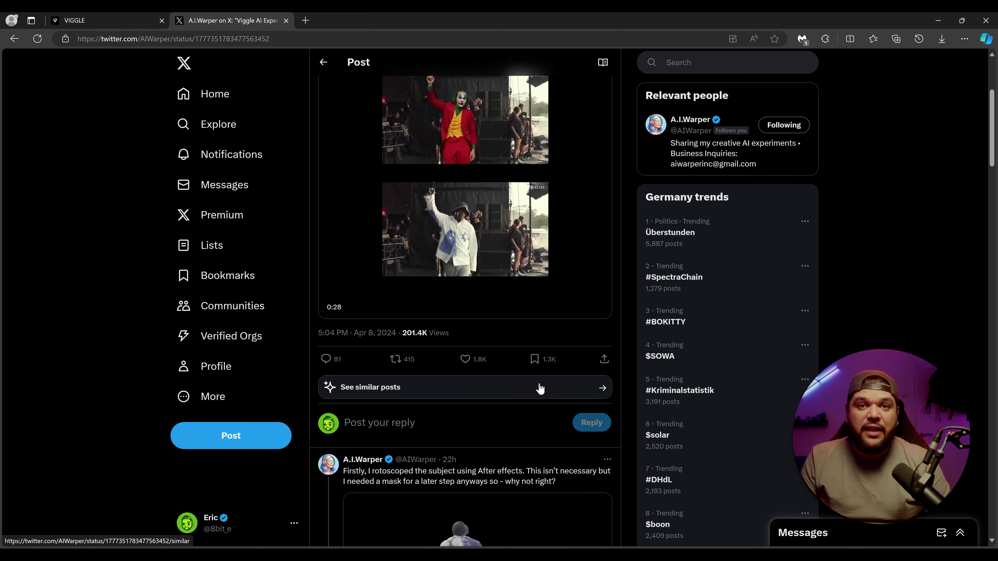
scroll(507, 335, "up", 3)
scroll(506, 334, "up", 1)
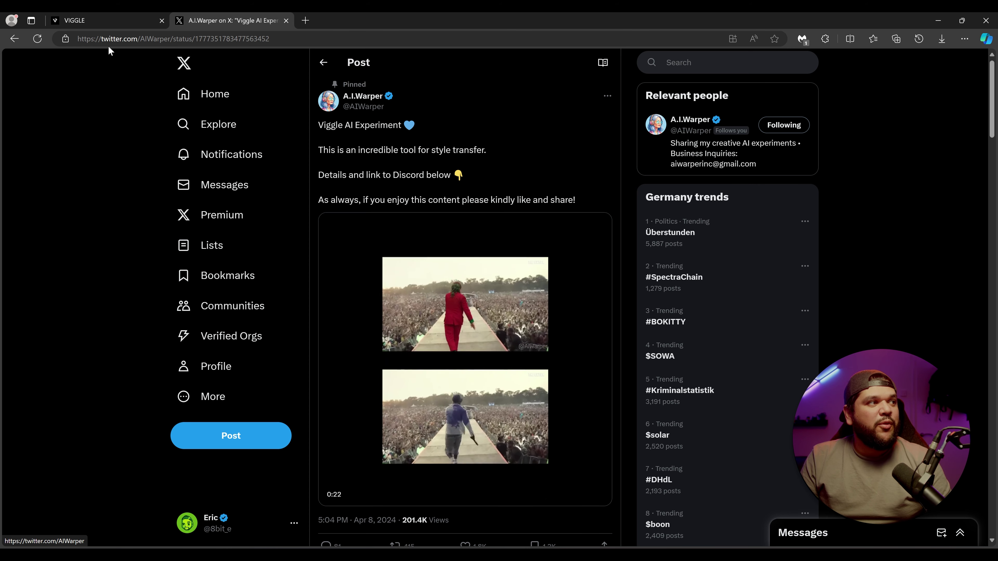
- Return to the Viggle home page and review its /mix and /stylize character animation demos
left_click(107, 24)
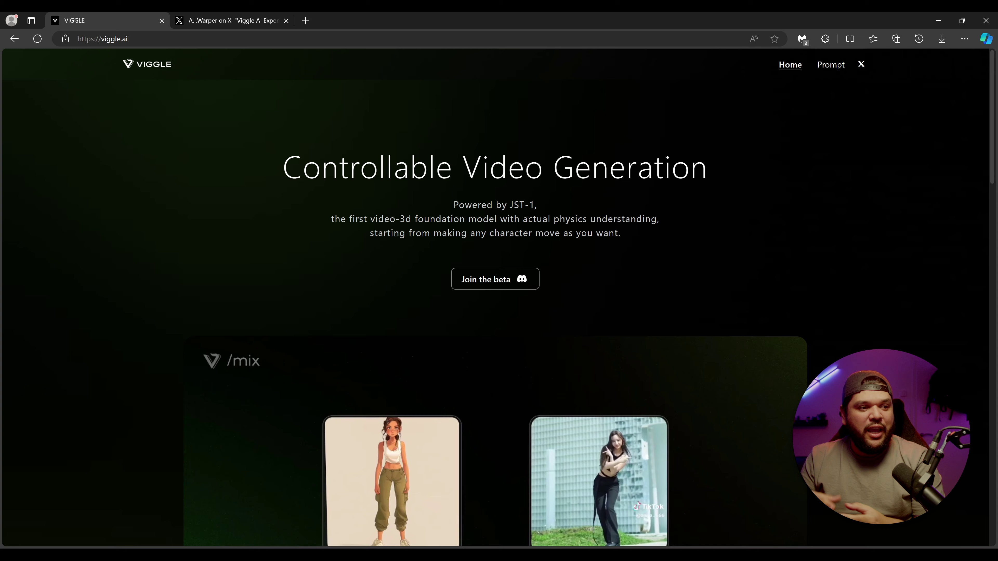
scroll(494, 275, "down", 1)
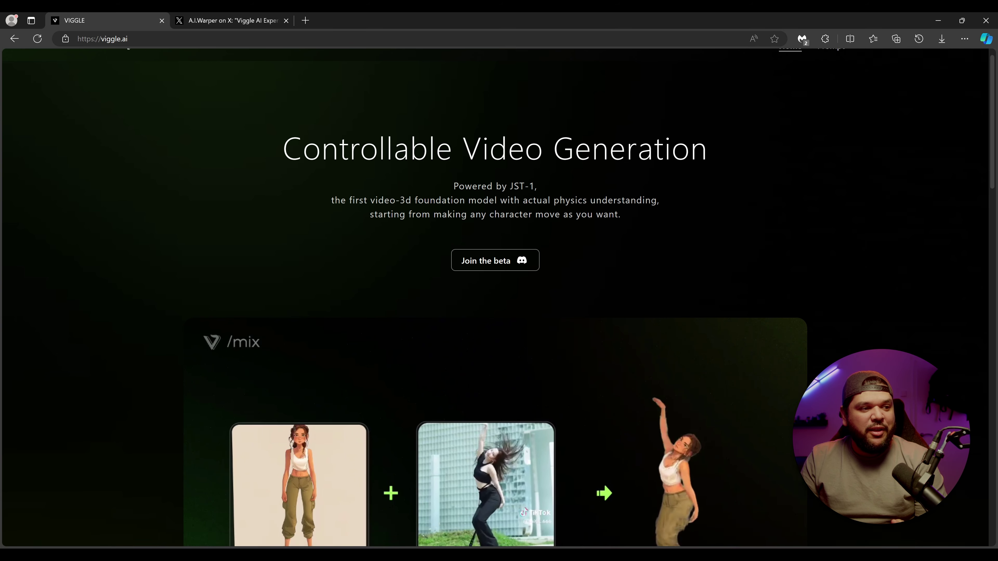
scroll(298, 421, "down", 5)
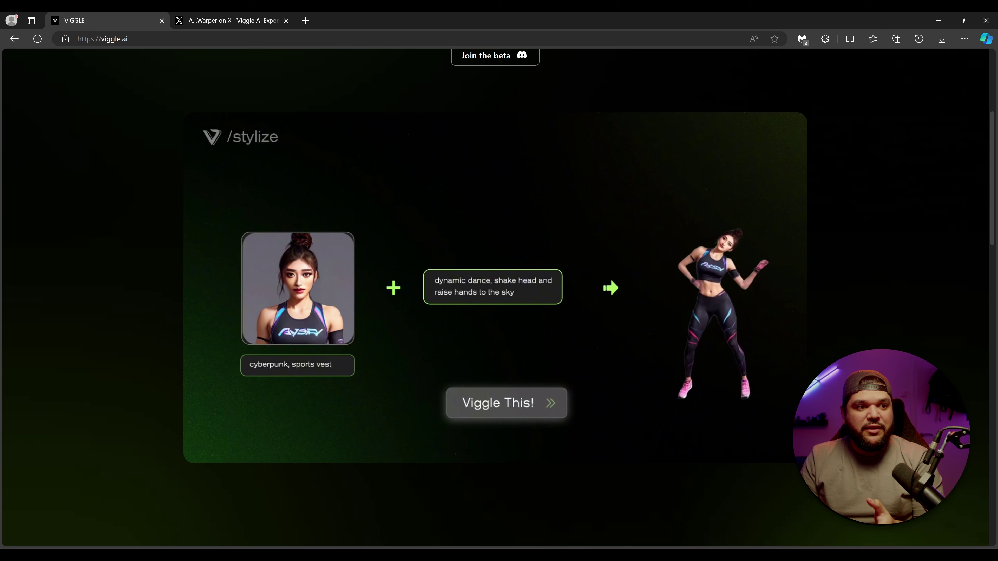
mouse_move(703, 235)
scroll(574, 281, "up", 4)
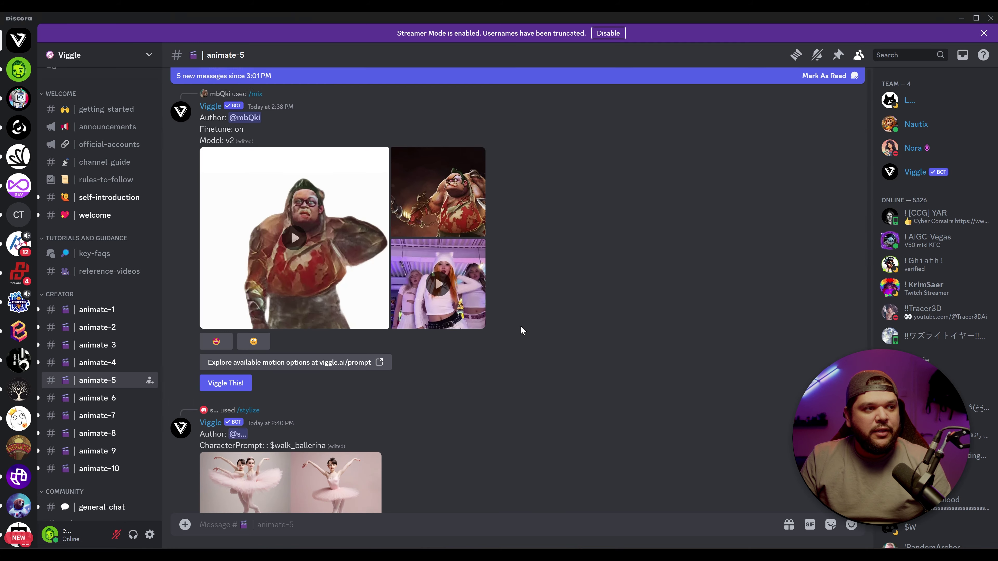
- Browse the bot-generated animations posted in the Viggle Discord server's animate-5 channel and look over the server's channel list
scroll(530, 332, "down", 5)
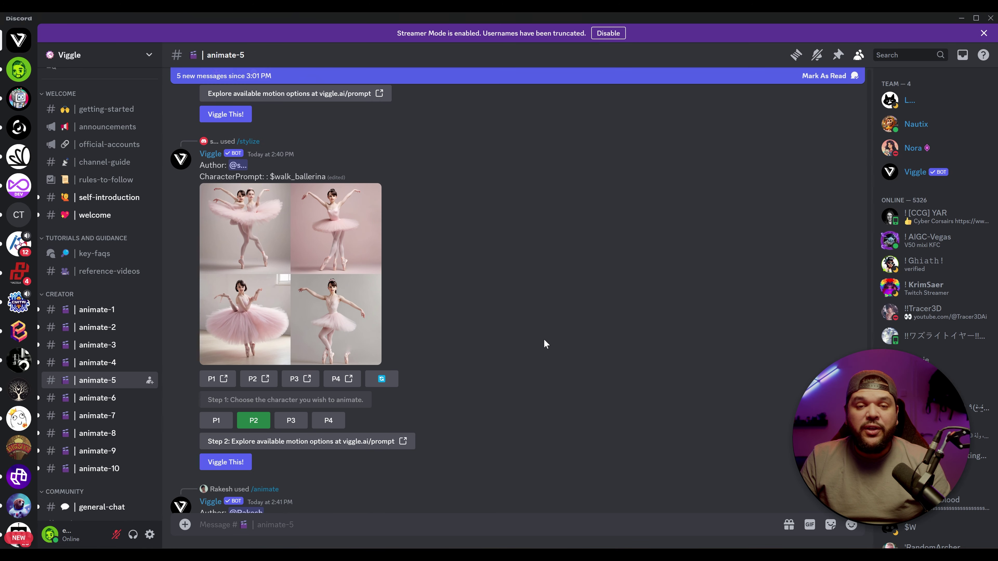
scroll(543, 339, "down", 10)
scroll(544, 338, "up", 7)
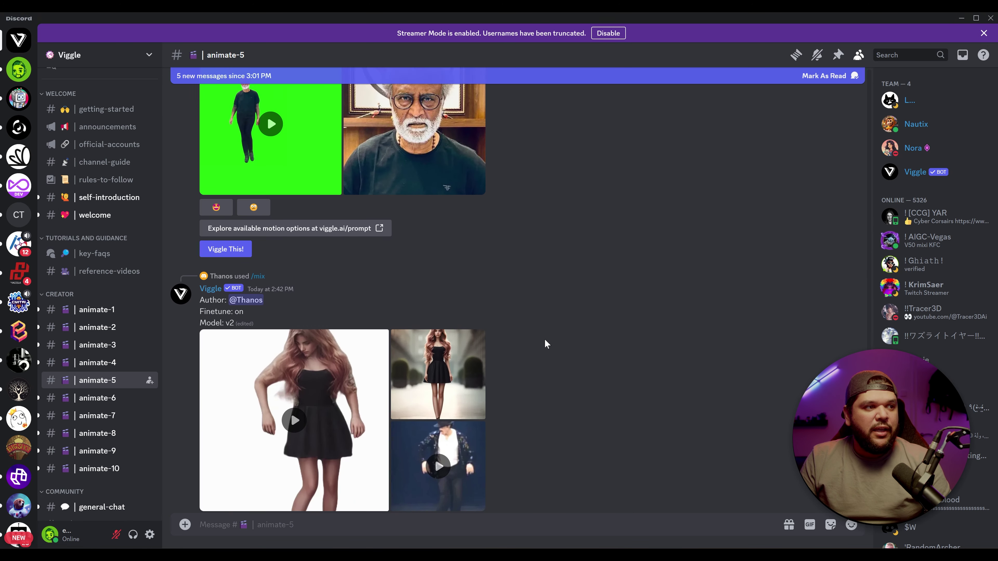
scroll(544, 340, "up", 8)
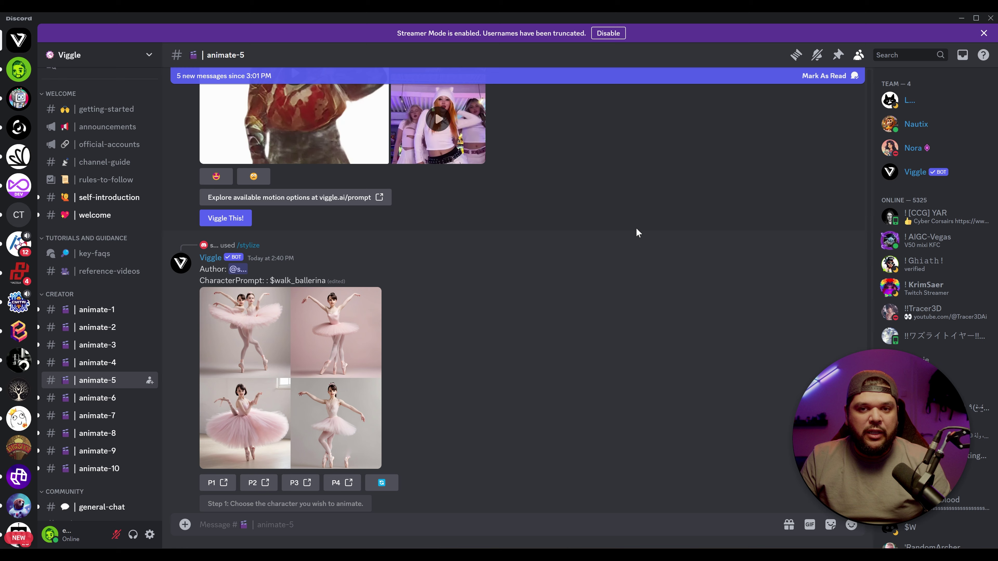
scroll(291, 274, "up", 9)
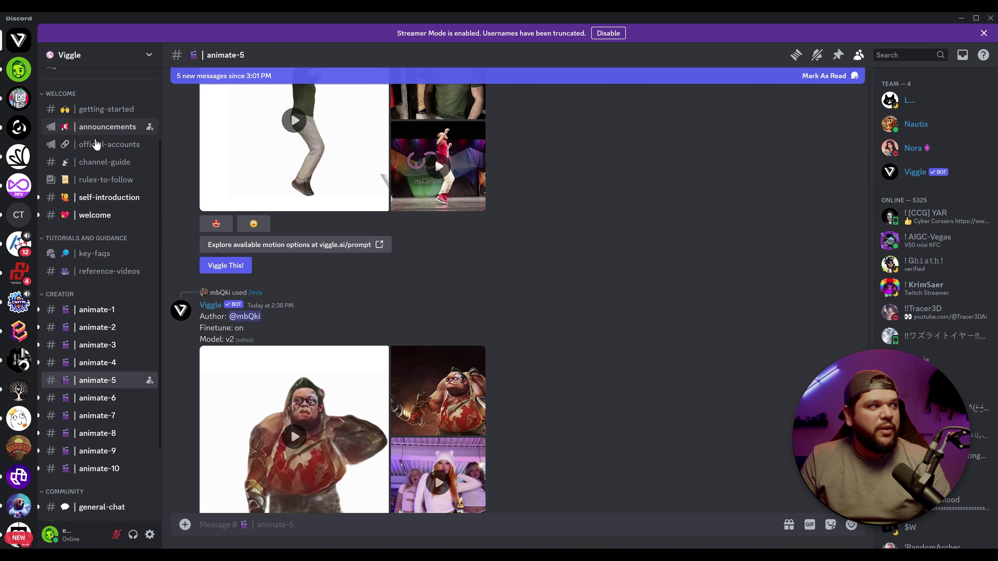
scroll(91, 129, "up", 3)
scroll(89, 260, "down", 4)
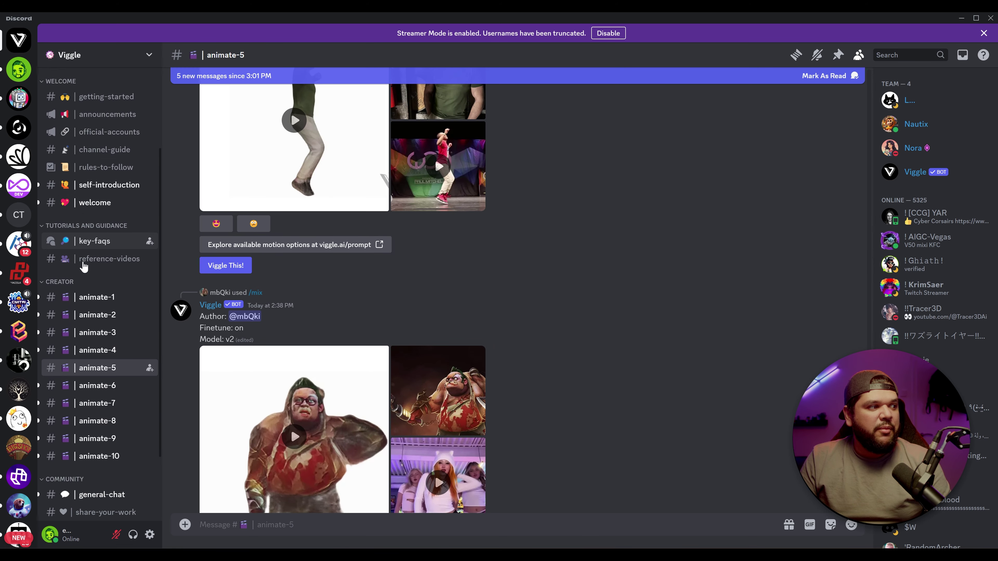
- Look through the creator channels animate-1, animate-2, animate-6 and animate-10, and return to animate-1
left_click(97, 260)
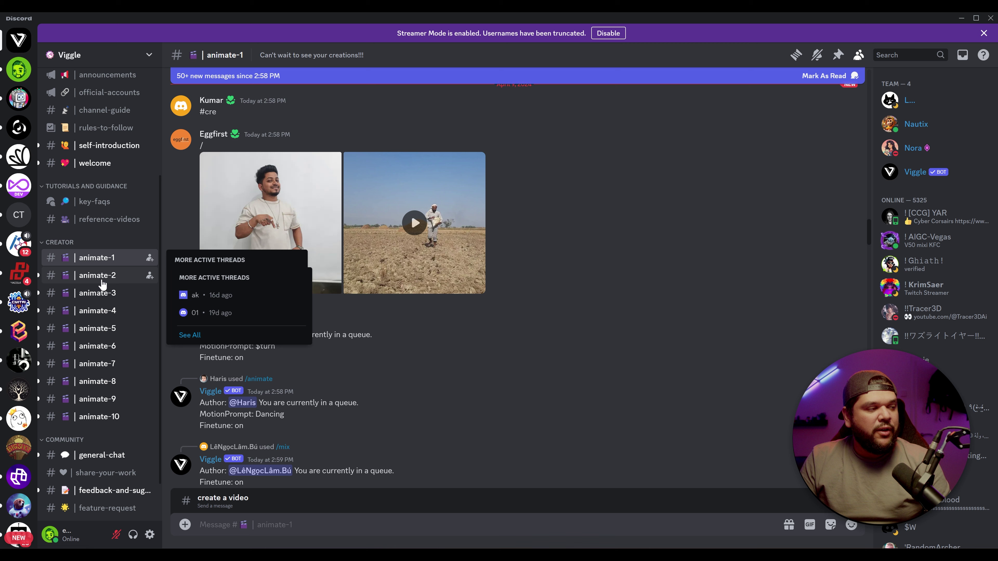
left_click(99, 311)
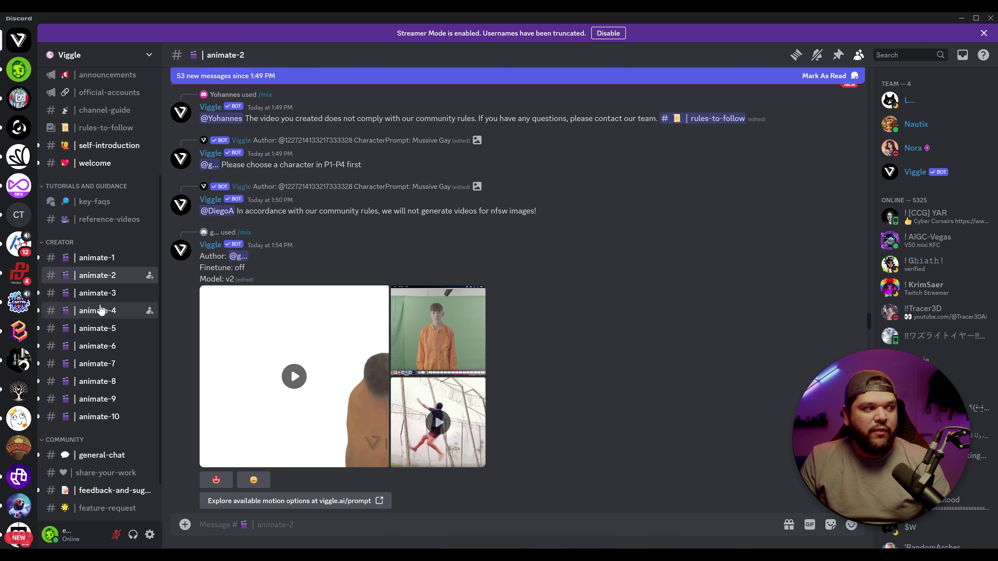
left_click(101, 363)
scroll(103, 362, "down", 1)
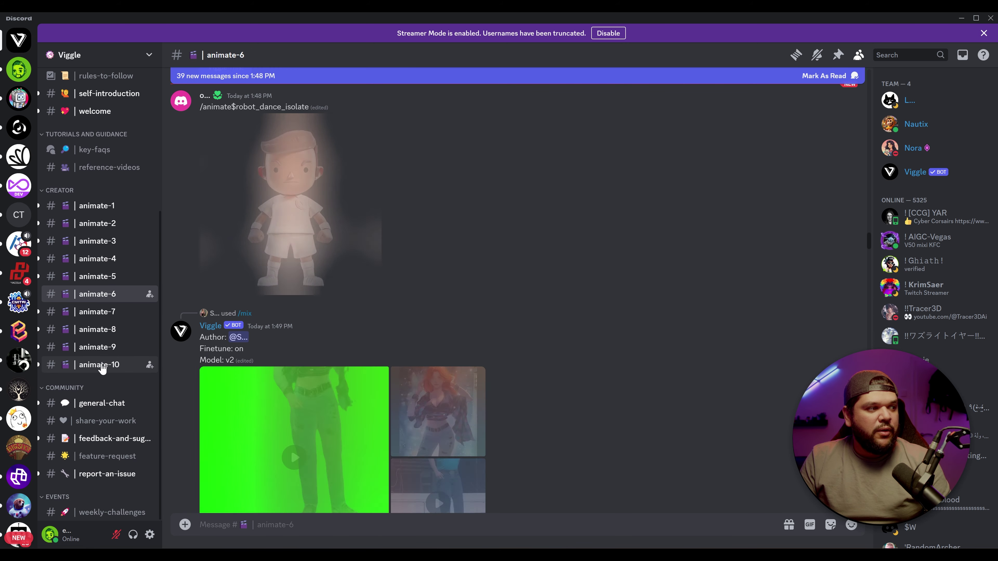
left_click(105, 366)
left_click(99, 206)
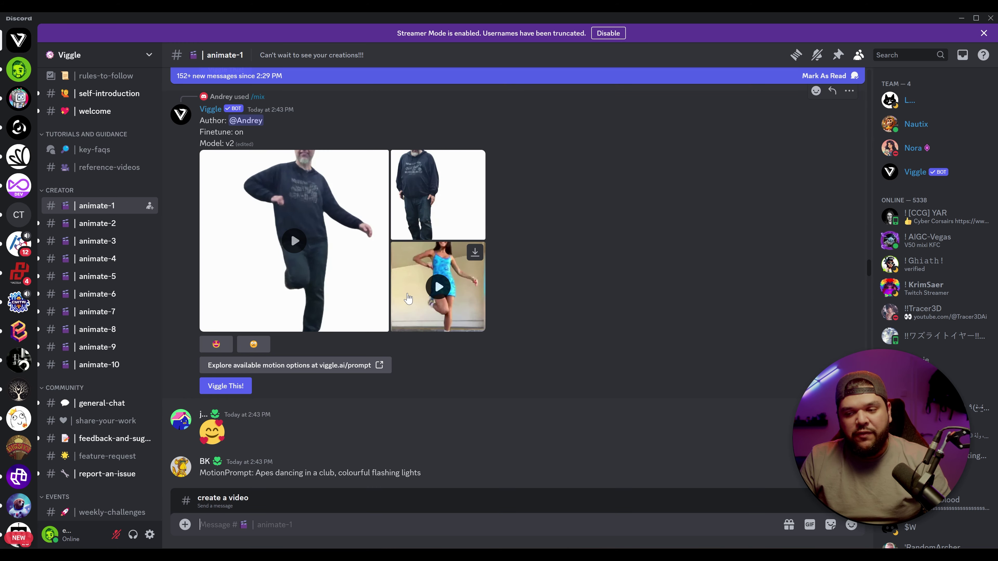
- Examine the /mix post with the man in the dark sweatshirt: the dance reference video, the character photo and the generated animation
left_click(414, 295)
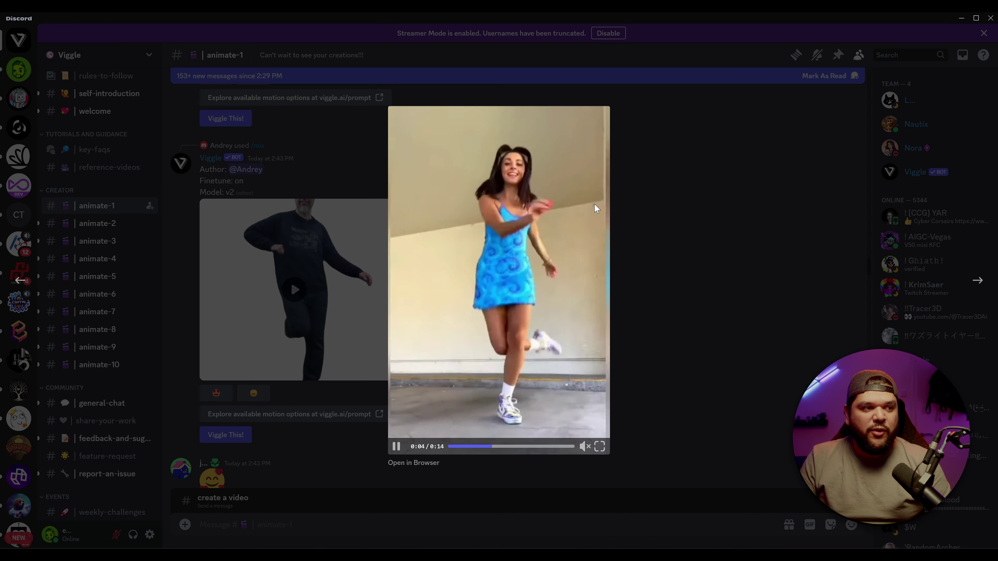
left_click(661, 294)
left_click(457, 256)
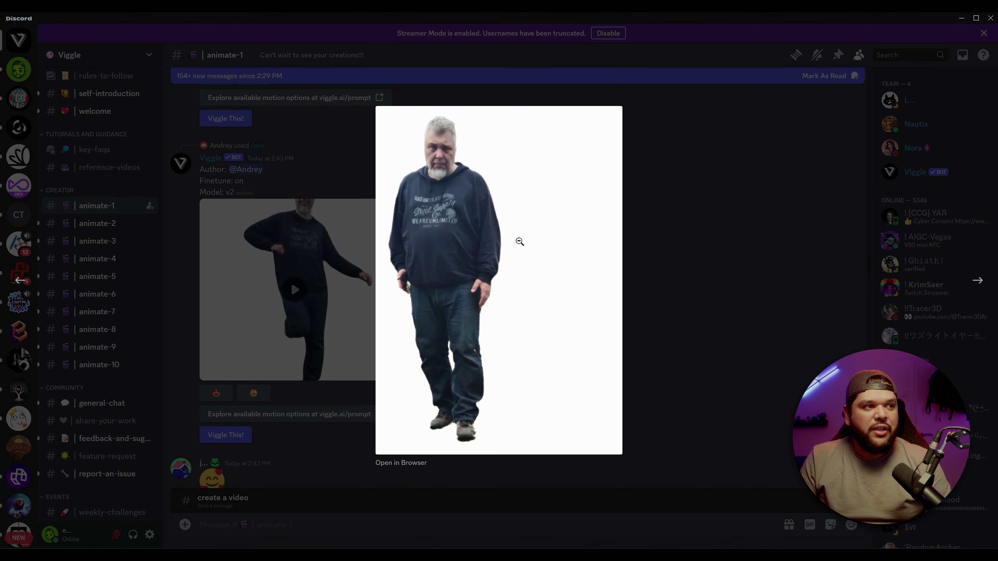
left_click(693, 286)
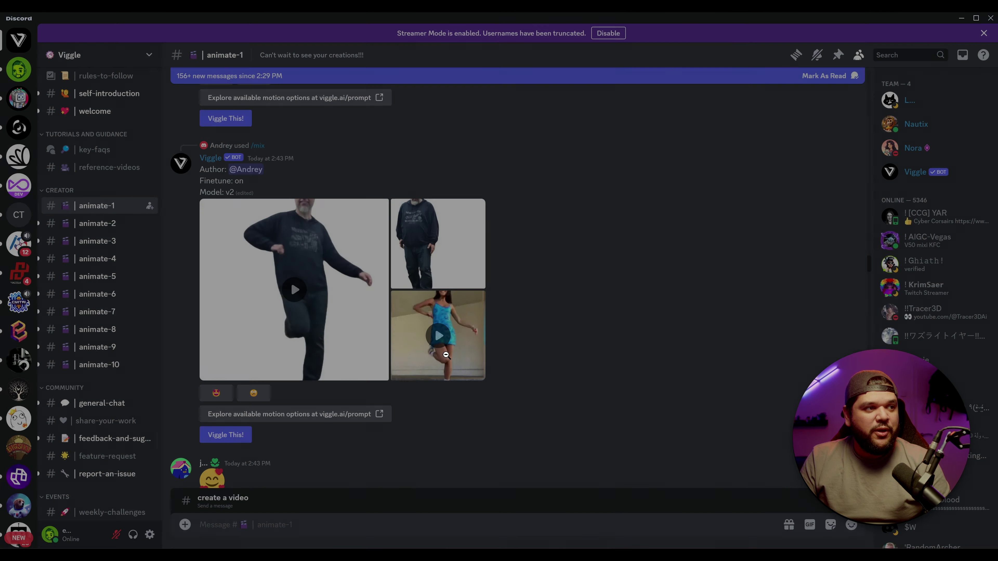
left_click(298, 290)
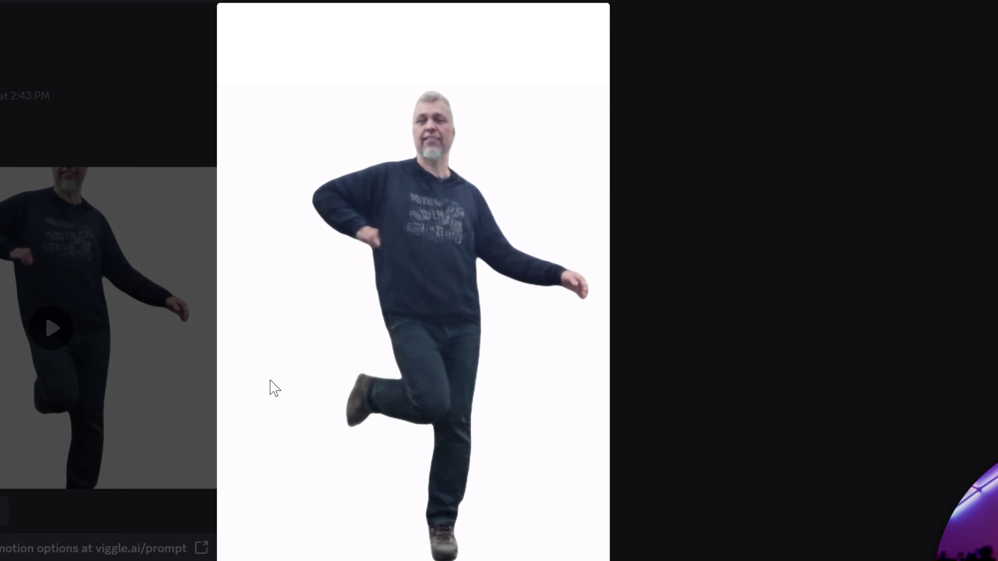
left_click(831, 258)
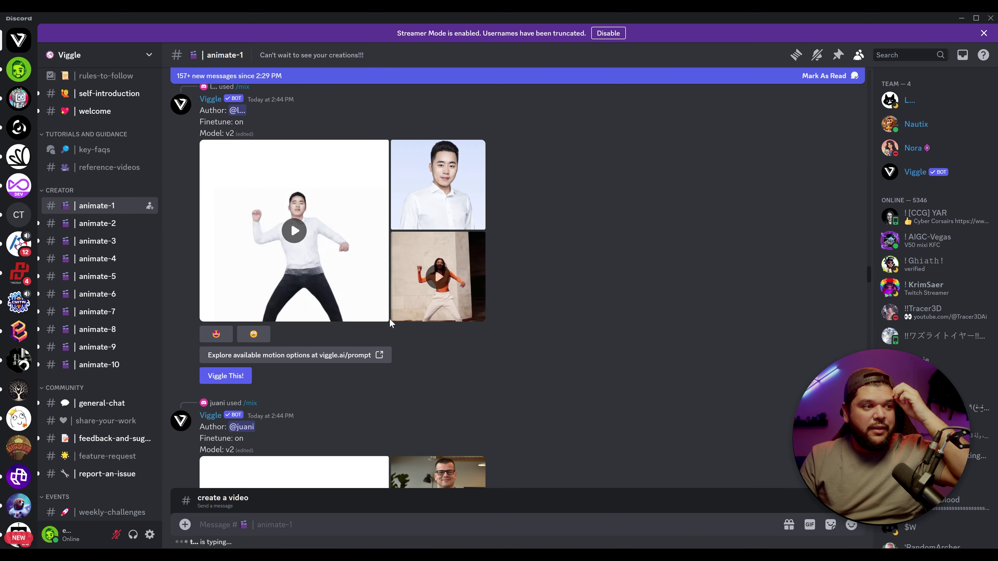
- Compare the generated animation with the half-body source portrait in the /mix post of the man in the white shirt
left_click(304, 230)
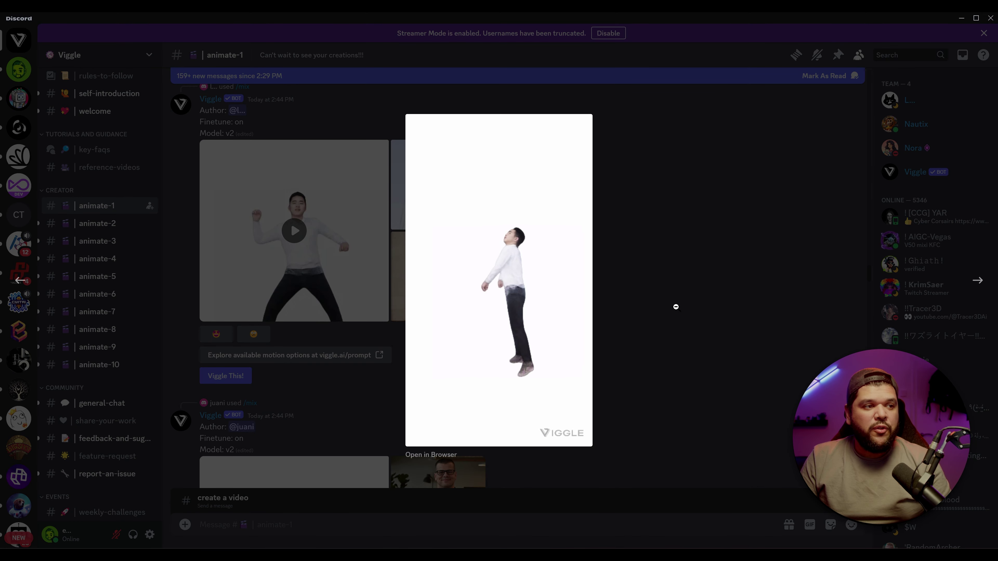
left_click(660, 308)
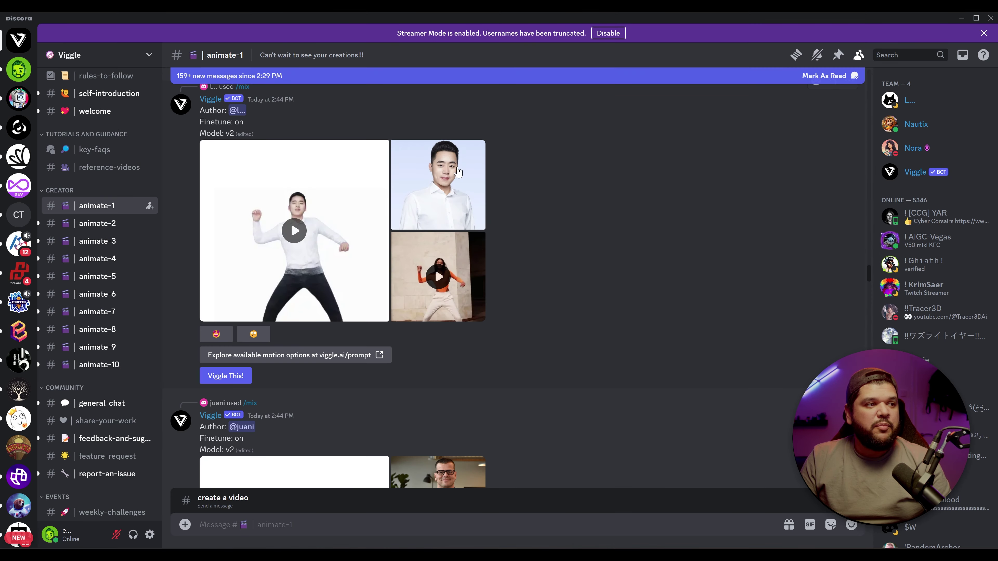
left_click(428, 199)
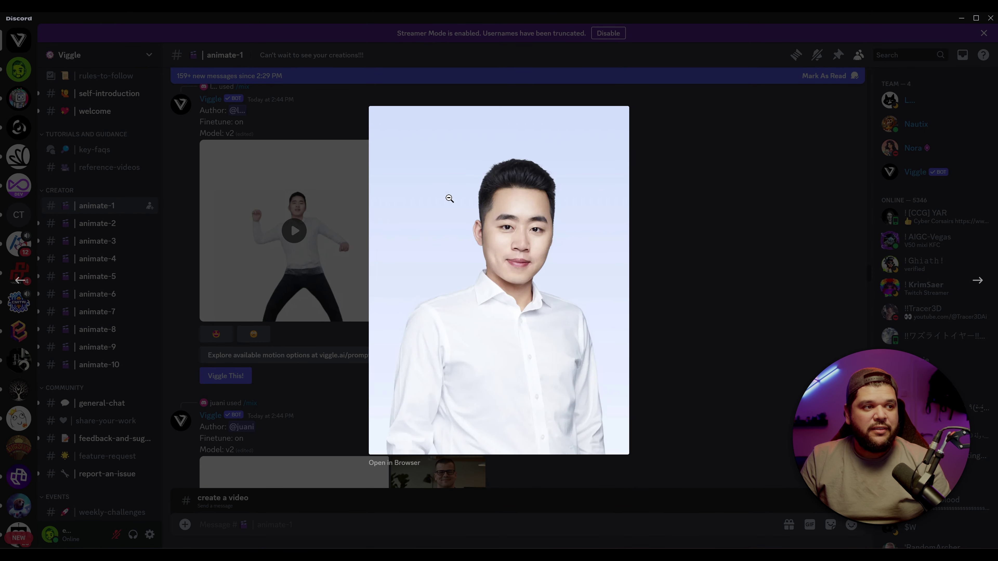
left_click(626, 250)
left_click(483, 221)
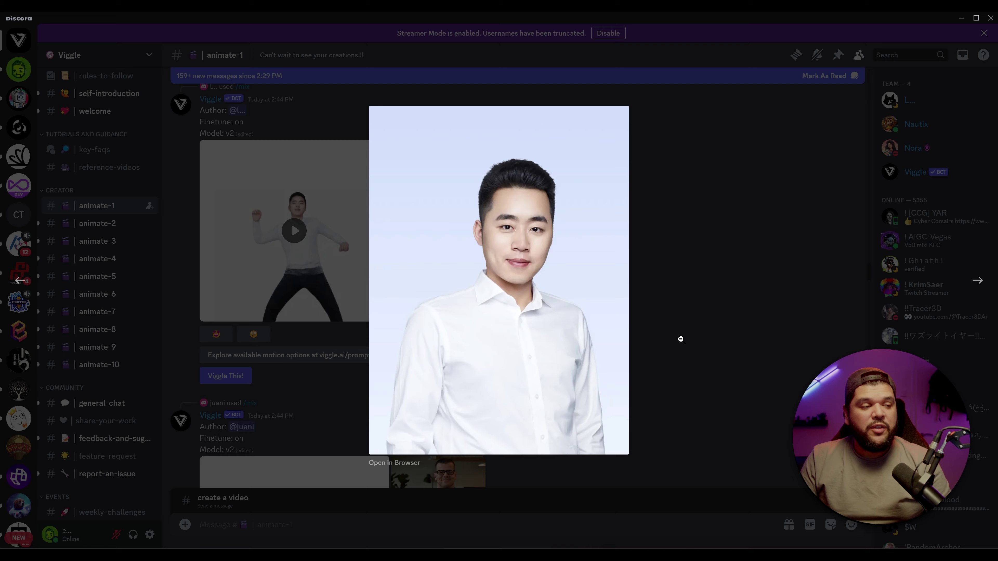
left_click(680, 339)
left_click(479, 220)
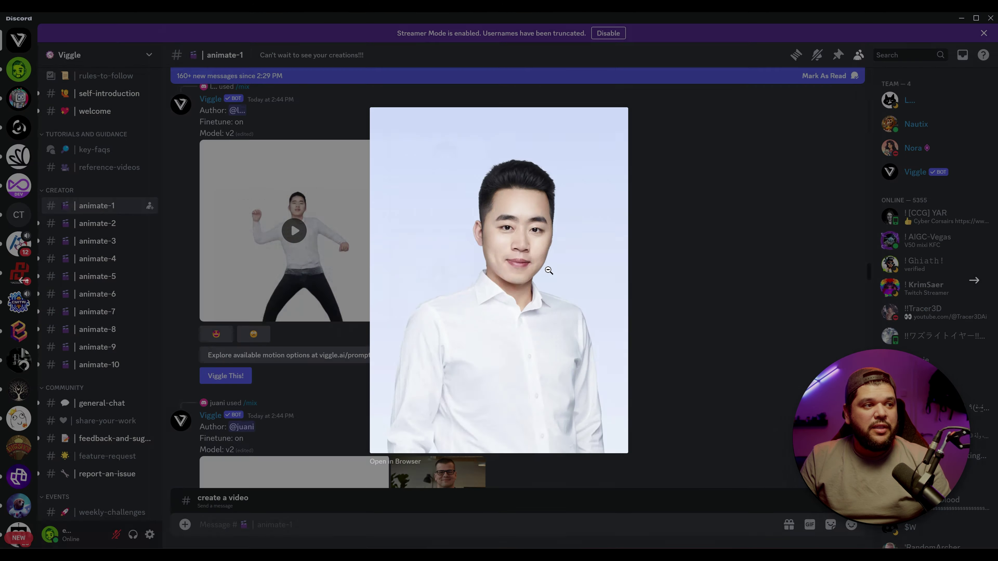
left_click(708, 277)
left_click(376, 276)
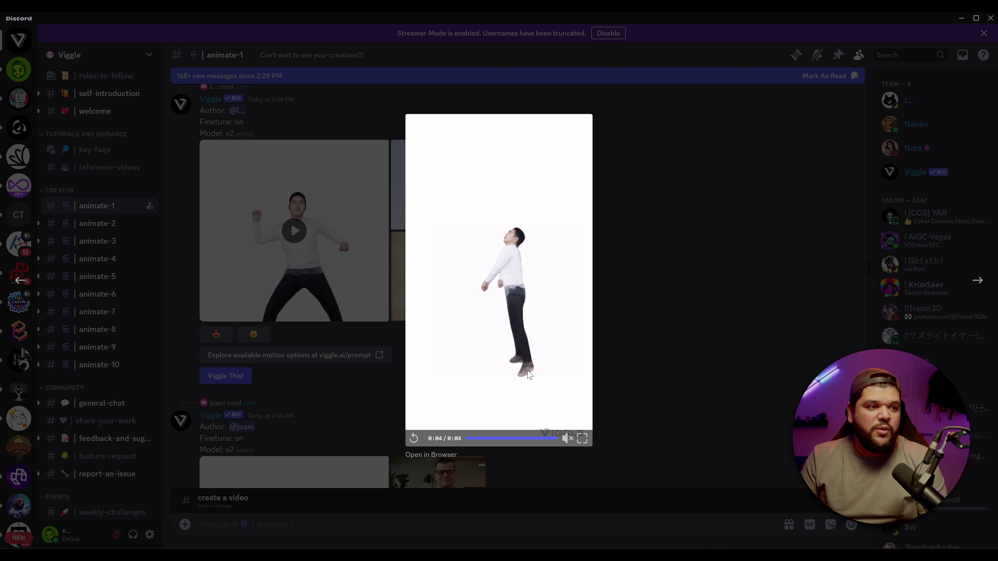
left_click(500, 394)
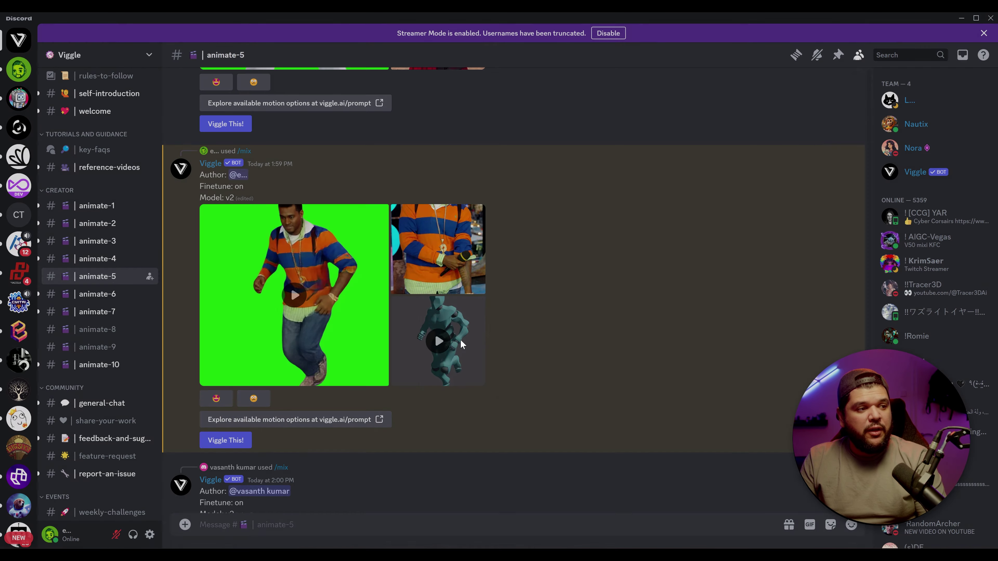
- Examine the /mix post with the man in the orange-and-blue striped sweater: the mannequin motion video, the character photo and the green-background animation
left_click(460, 339)
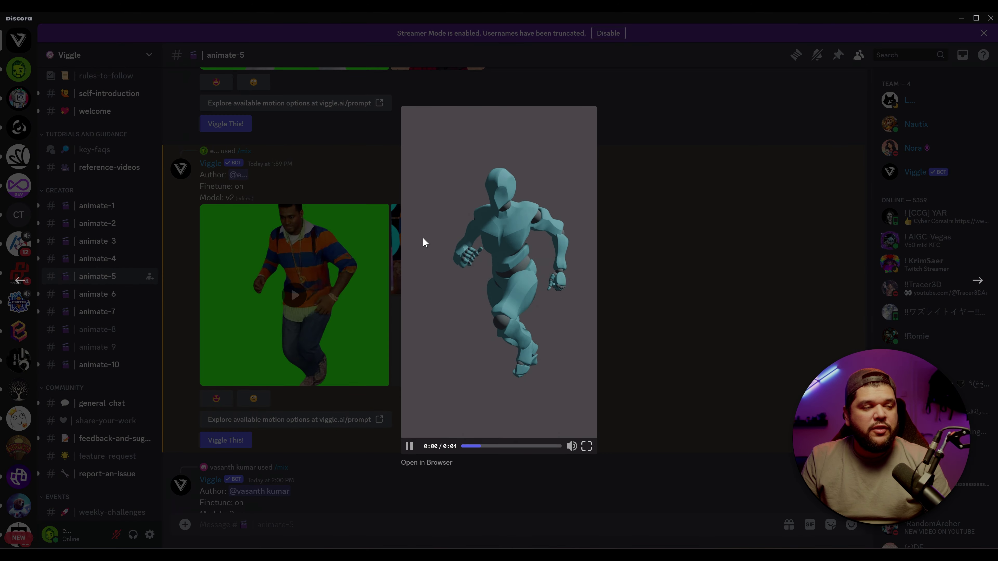
left_click(696, 289)
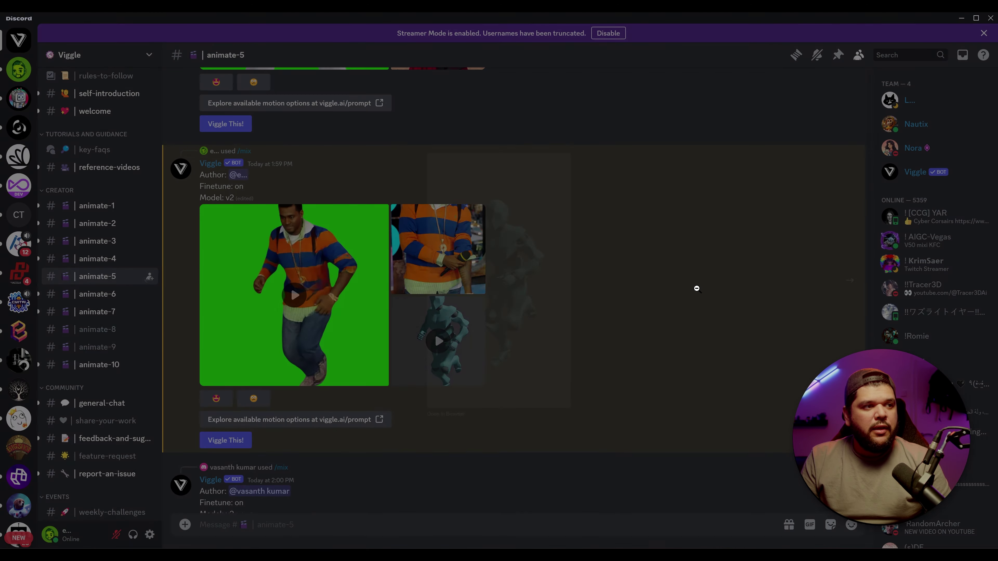
left_click(436, 252)
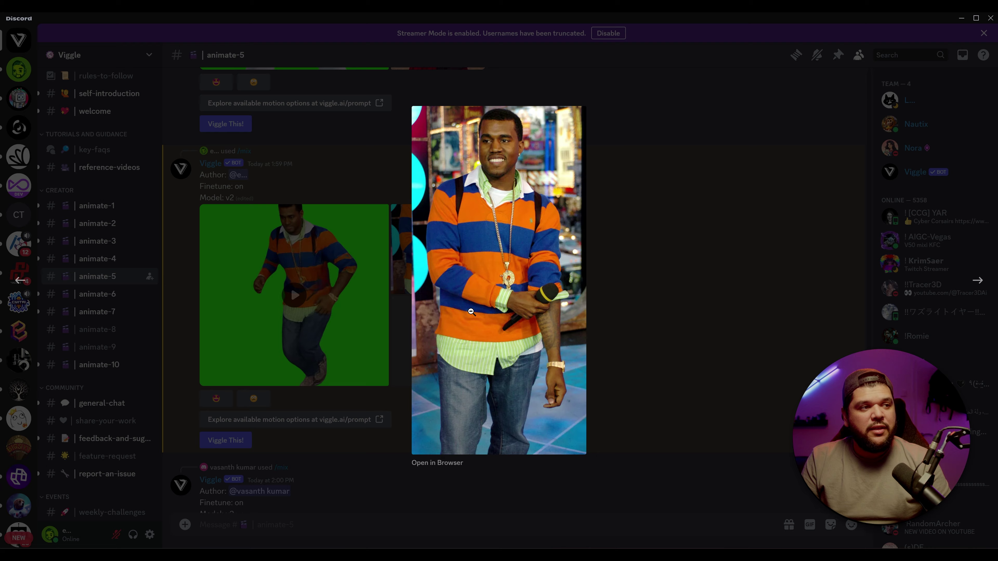
left_click(745, 318)
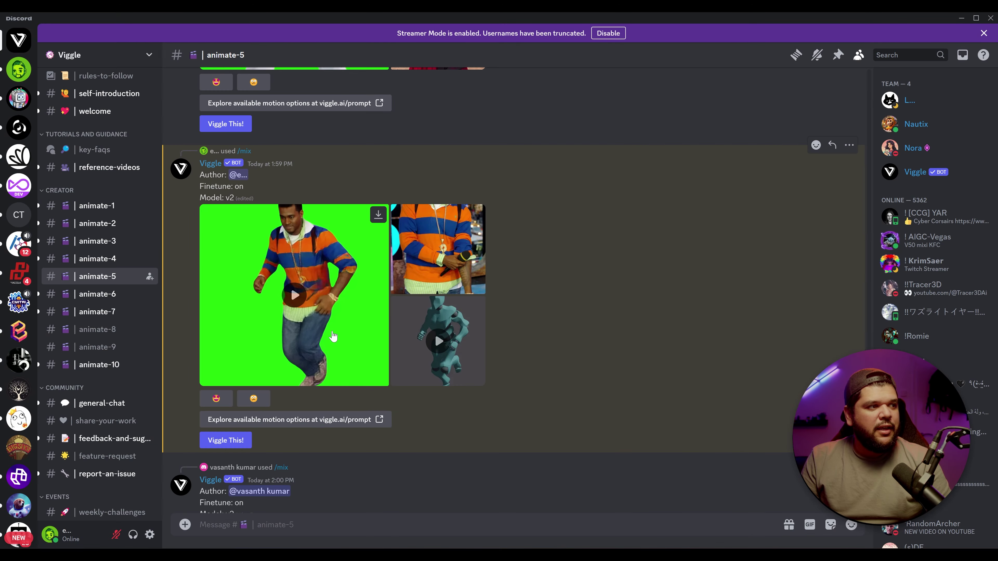
left_click(310, 293)
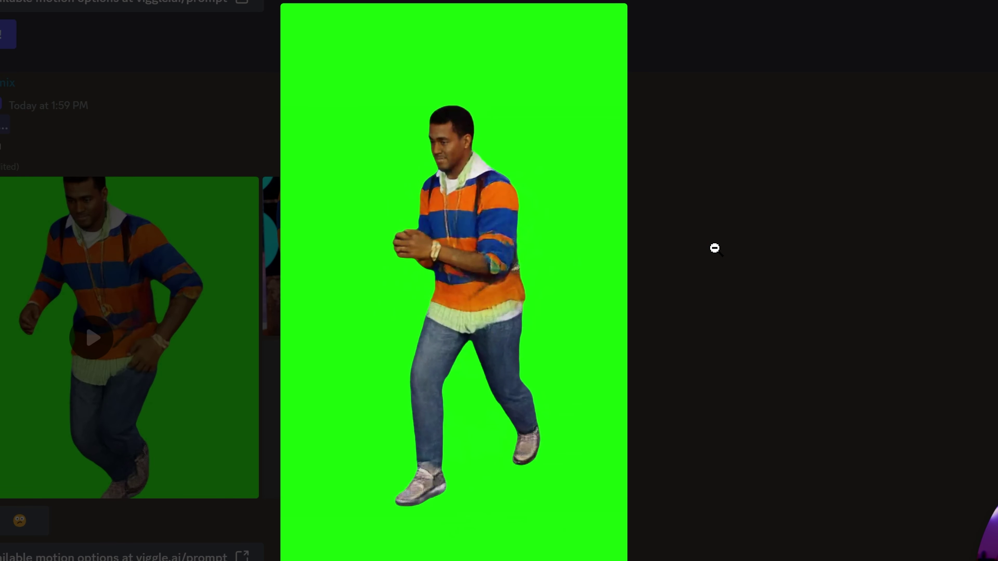
left_click(712, 247)
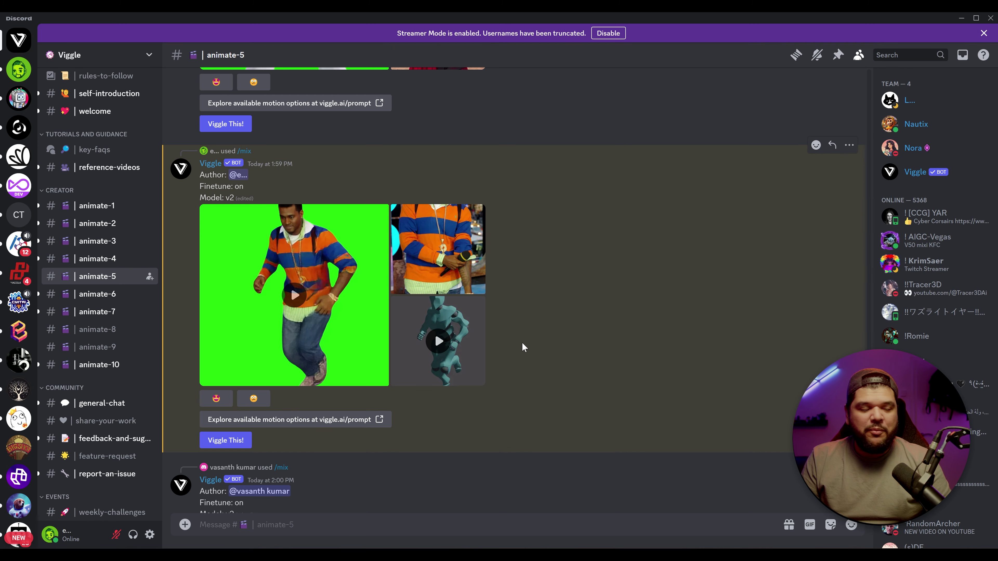
- Compare the marble statue source image with its generated animation in the /animate post that uses the breakdancing motion prompt
scroll(522, 341, "down", 10)
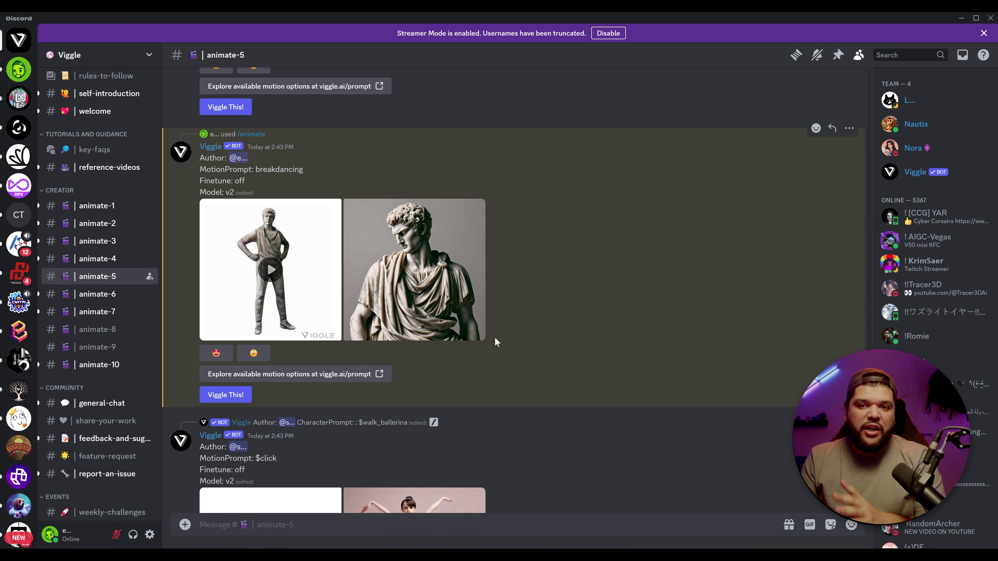
left_click(435, 294)
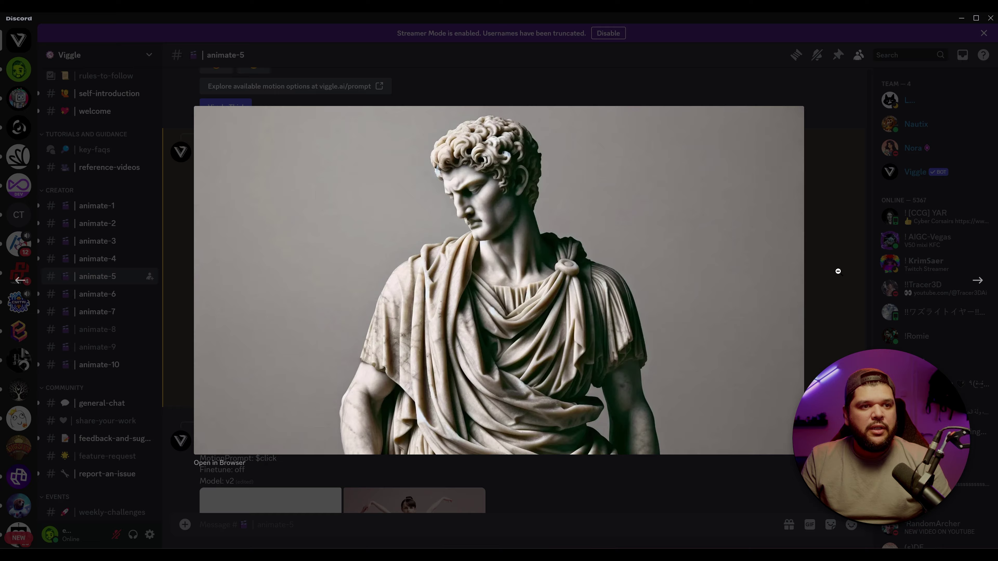
left_click(838, 272)
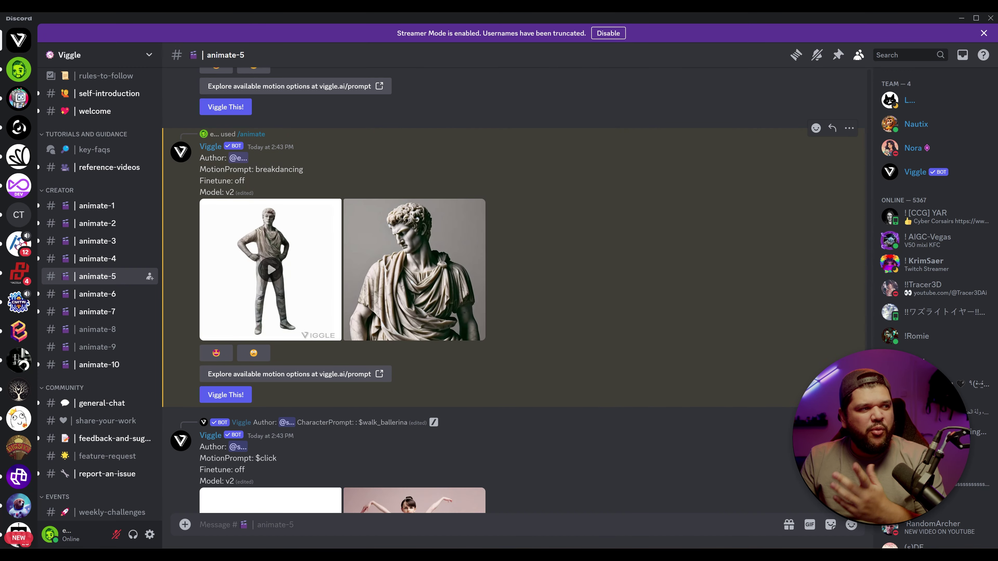
left_click(277, 253)
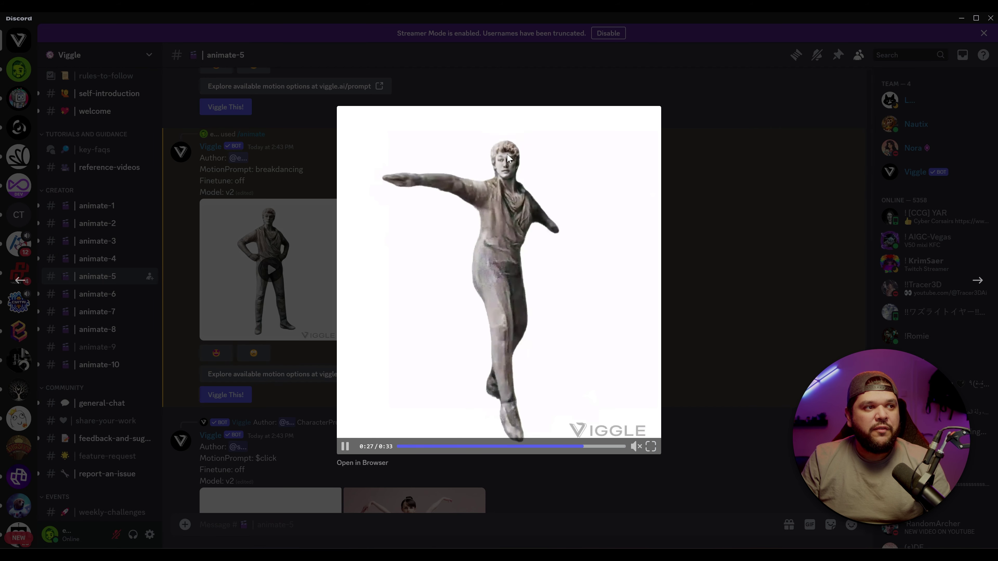
left_click(709, 216)
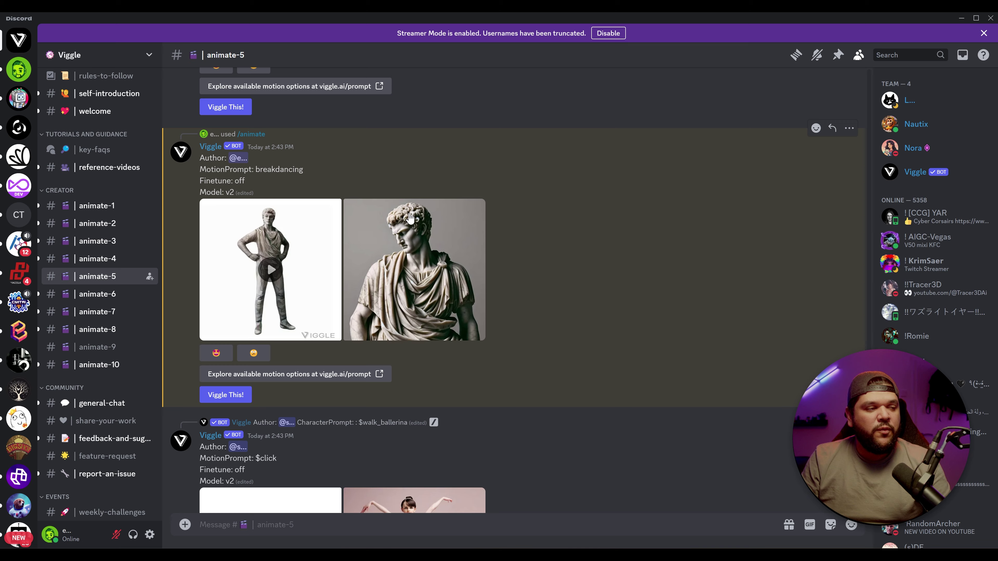
left_click(244, 255)
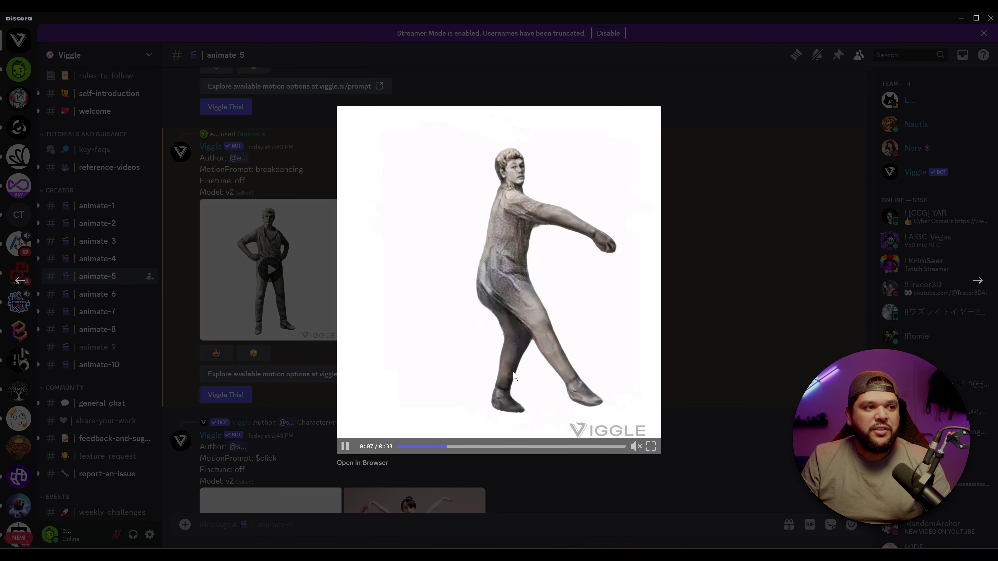
left_click(745, 256)
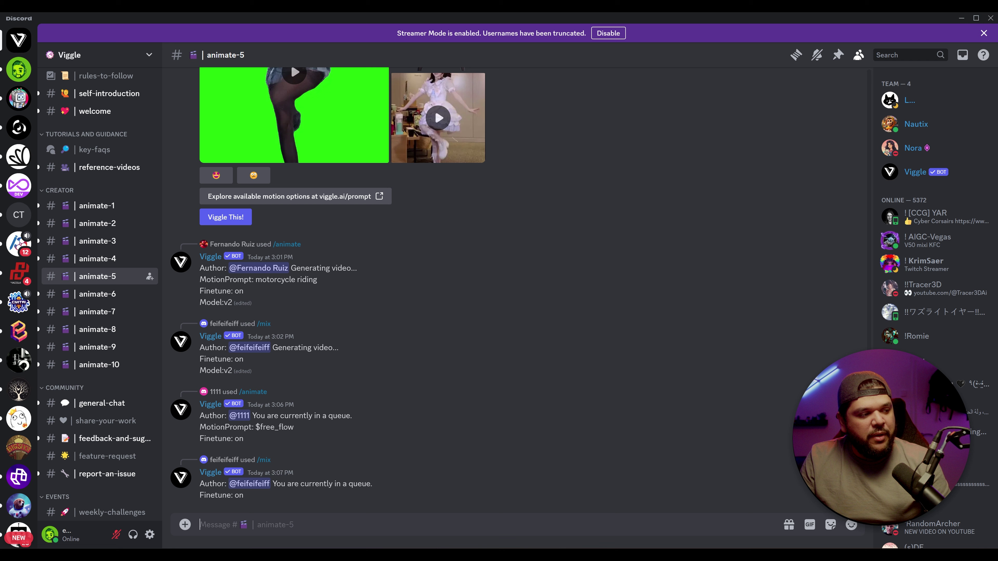
- Start a /mix command in the animate-5 channel
type("/")
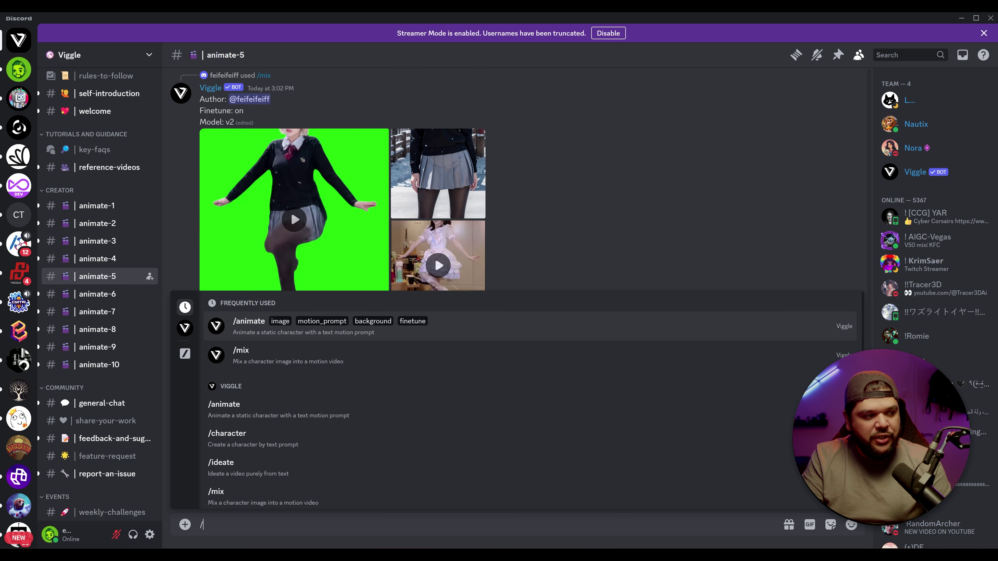
left_click(319, 365)
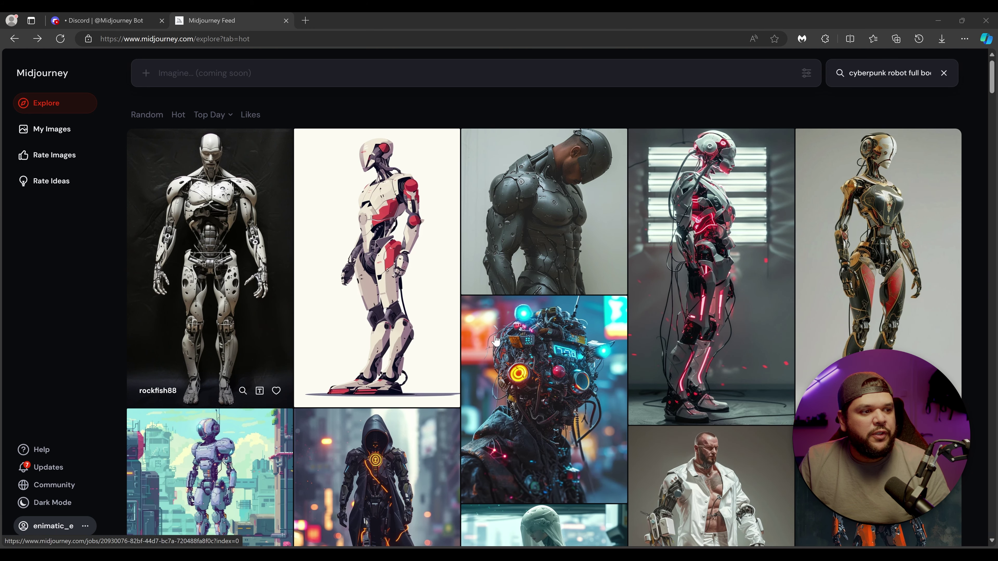
- Switch to the Midjourney feed, browse the cyberpunk robot full-body results and save the front-view image of the black female robocop with virtual reality glasses
scroll(510, 275, "down", 8)
scroll(642, 458, "down", 3)
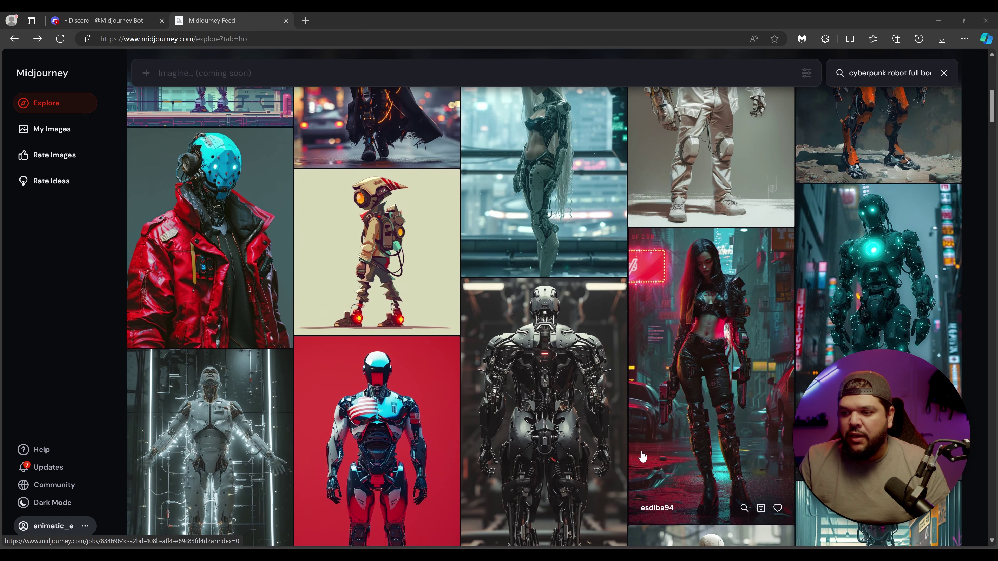
scroll(449, 446, "up", 11)
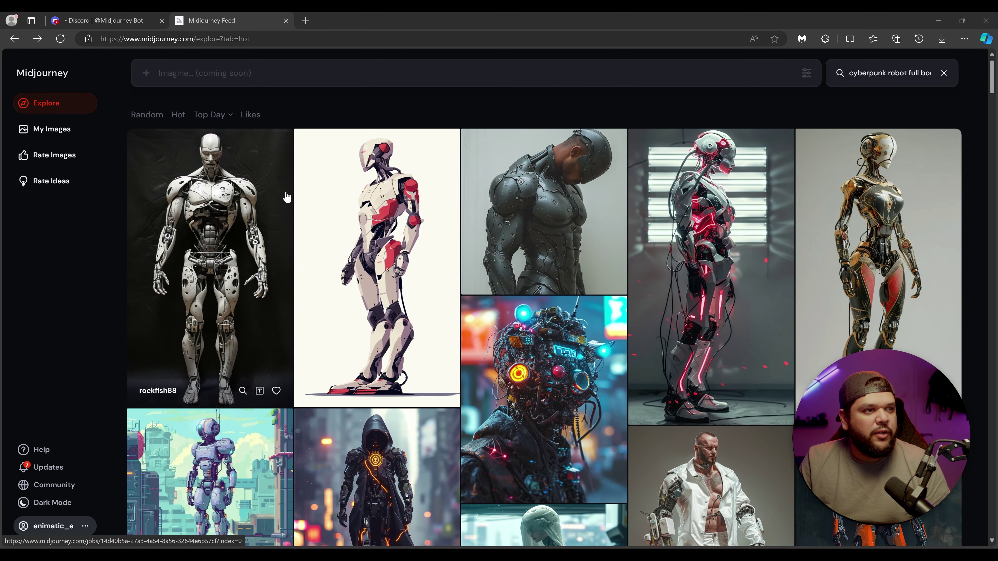
scroll(566, 290, "down", 10)
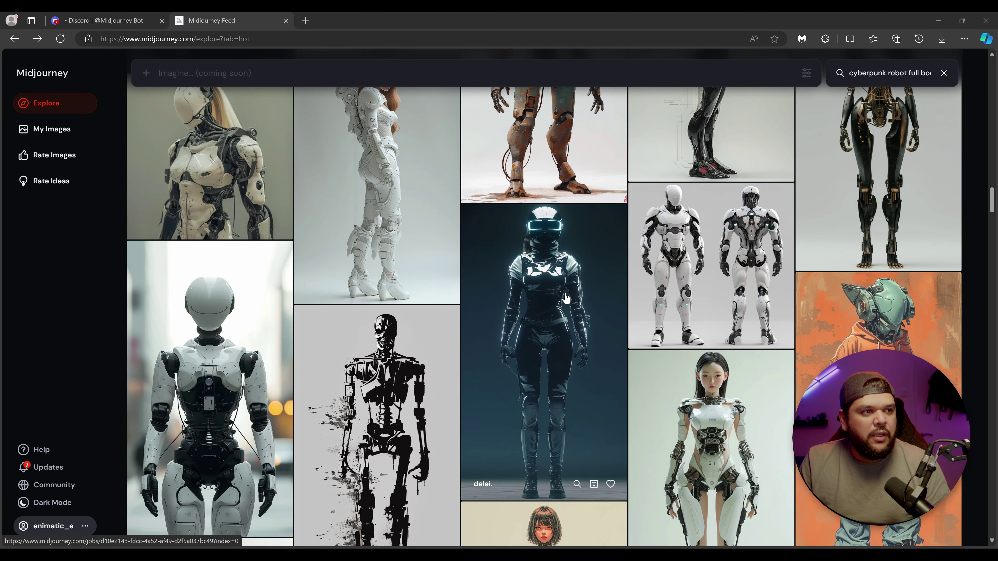
left_click(558, 303)
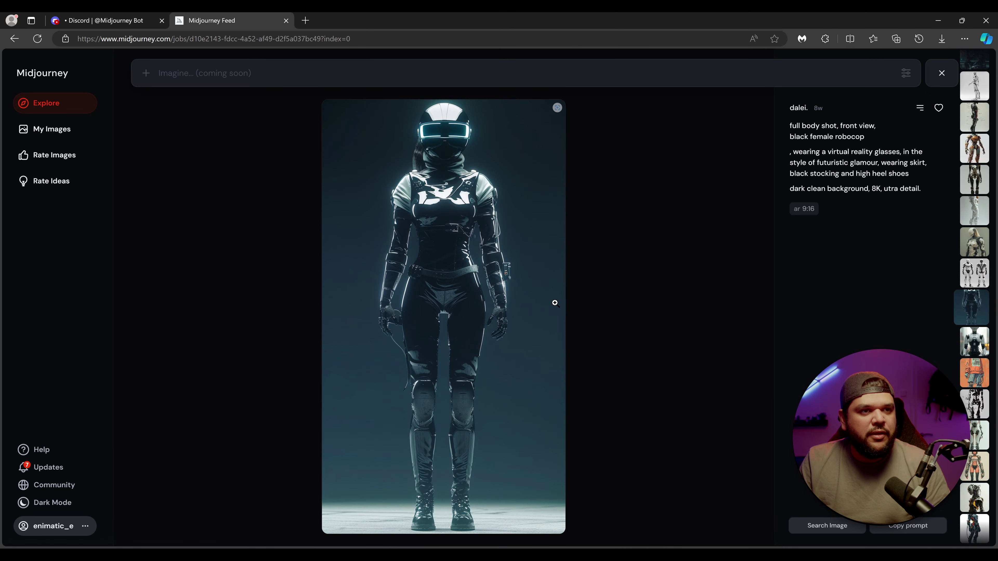
right_click(512, 254)
left_click(561, 279)
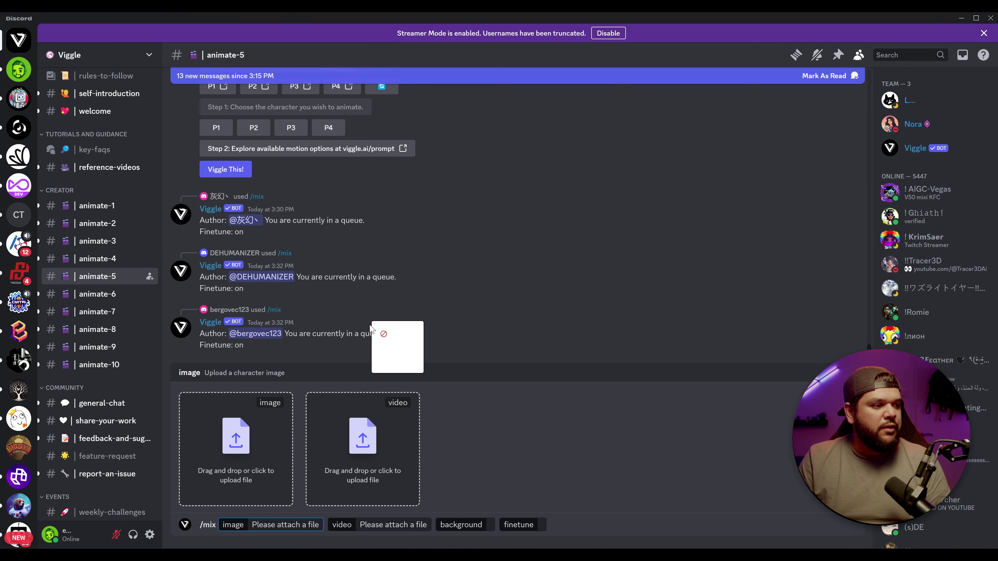
- Attach 0_0.webp as the /mix character image and the woman's dance clip as the motion video, and review the clip in VLC
left_click_drag(373, 326, 245, 419)
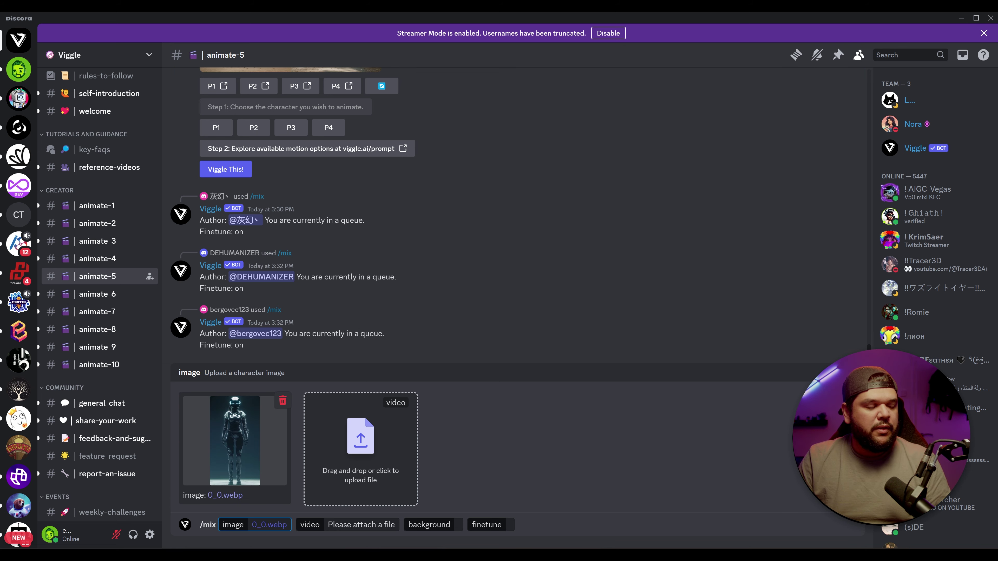
left_click_drag(535, 342, 413, 376)
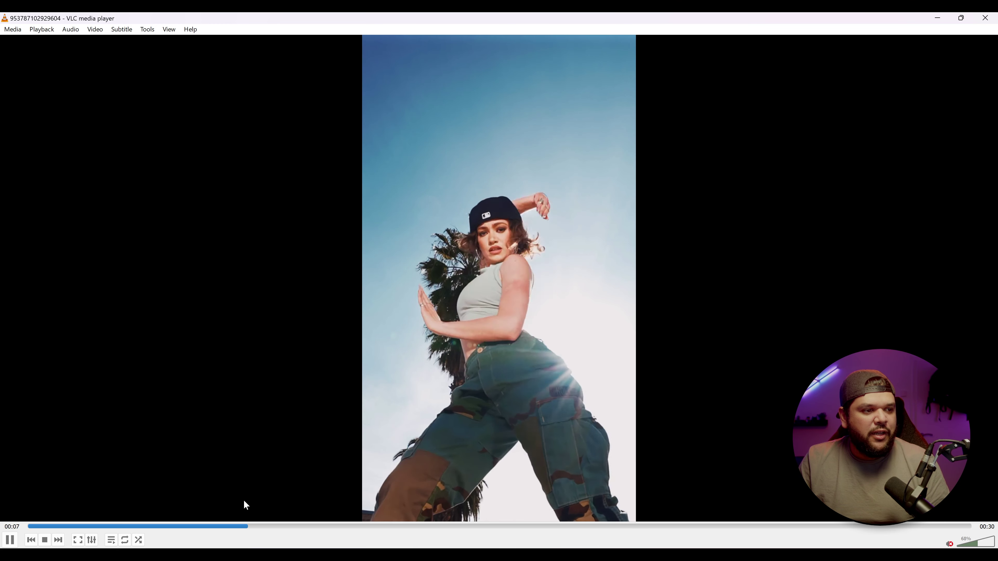
left_click_drag(320, 526, 35, 526)
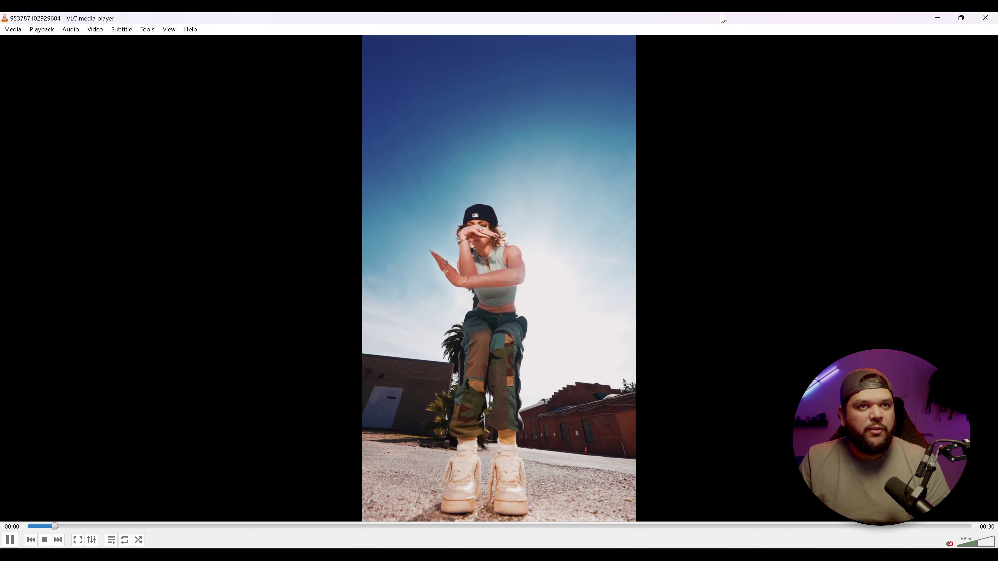
left_click(984, 18)
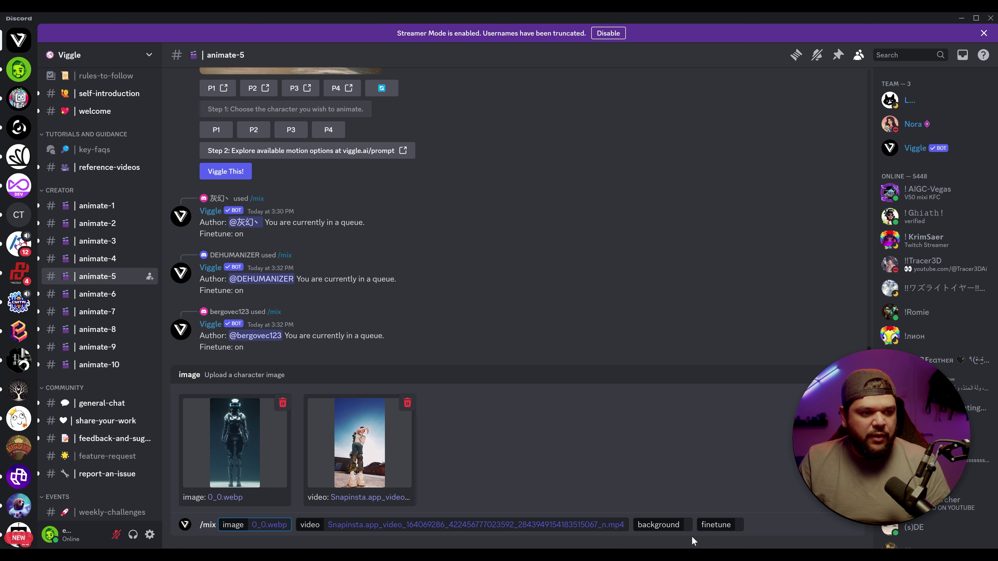
- Set the /mix background to White and finetune to On, and submit the command
left_click(662, 525)
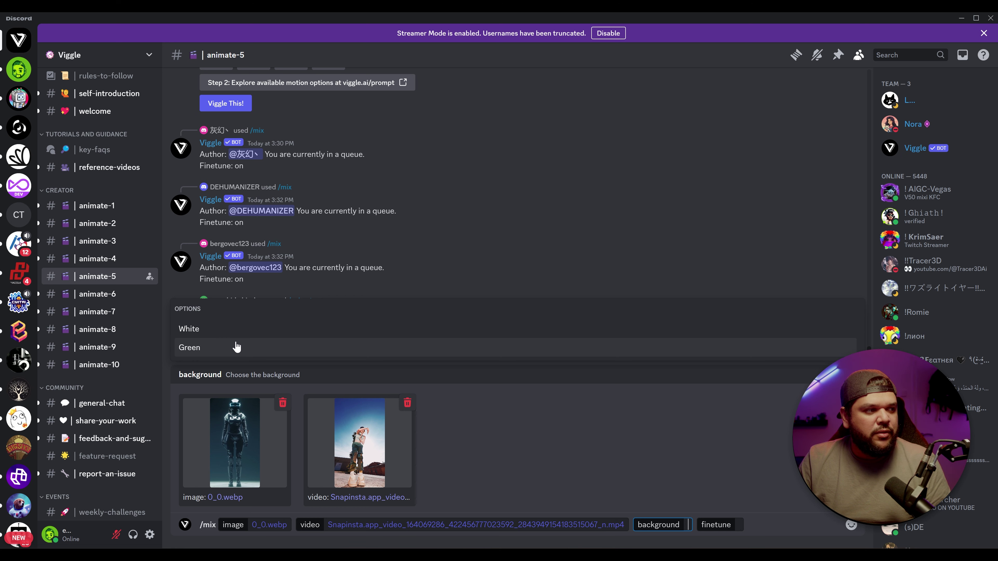
left_click(240, 332)
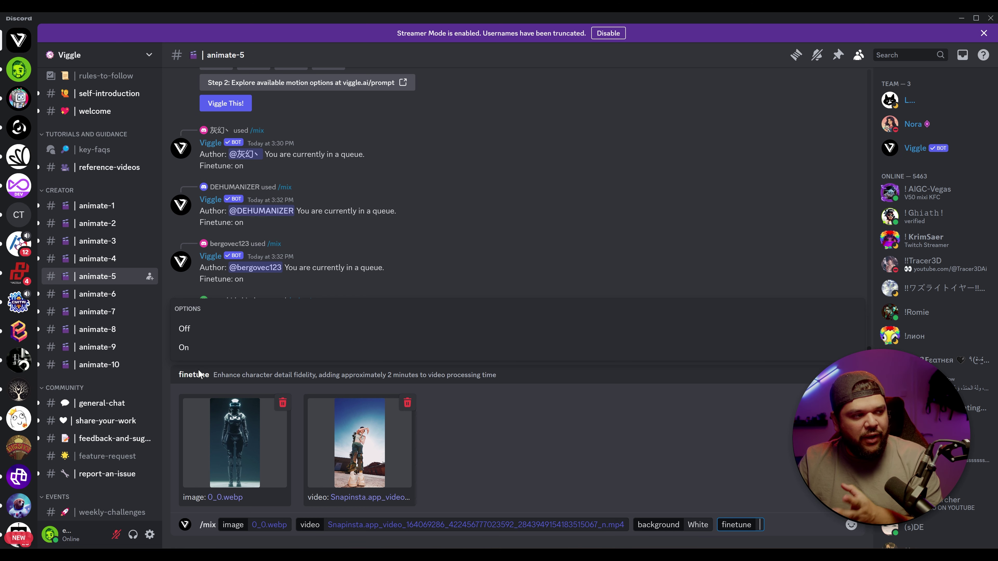
left_click(205, 351)
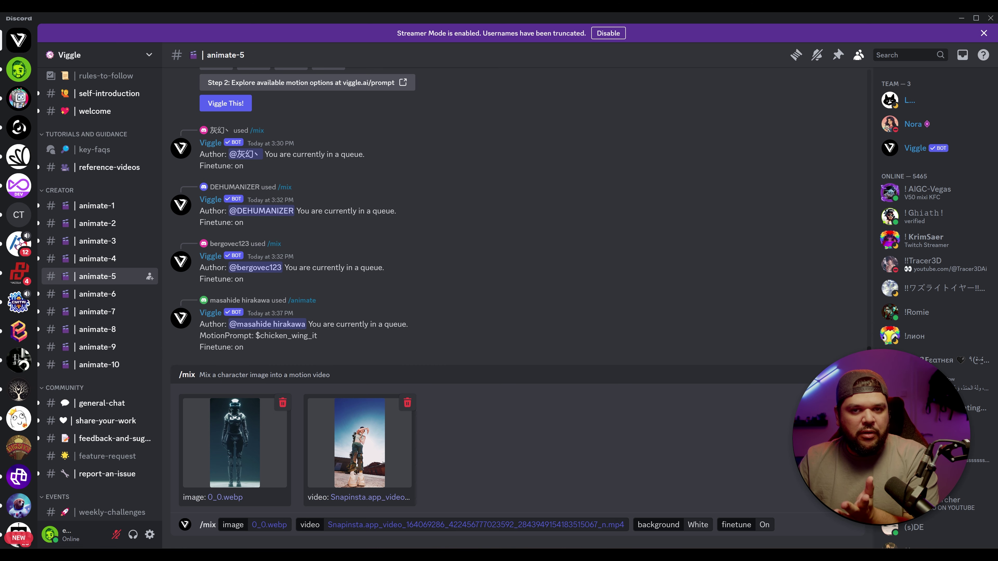
key("Return")
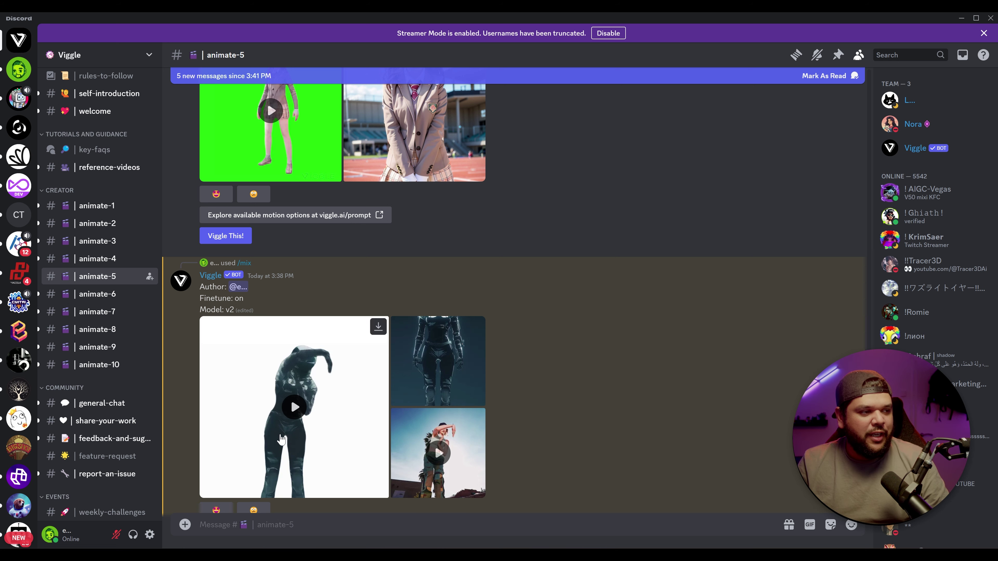
- Watch the generated robot dance animation and compare its helmet and body detail with the source character image
left_click(304, 404)
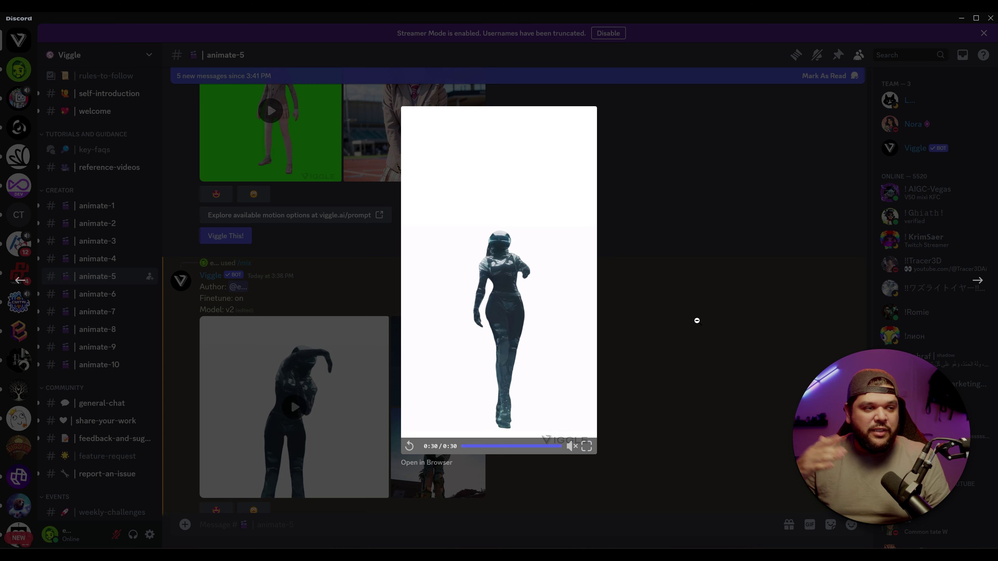
left_click(696, 320)
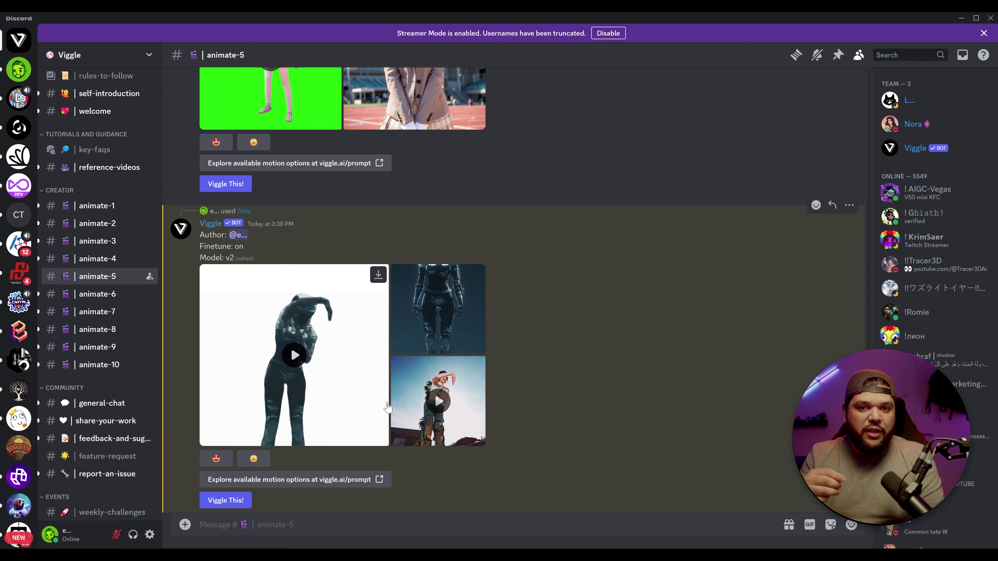
left_click(387, 407)
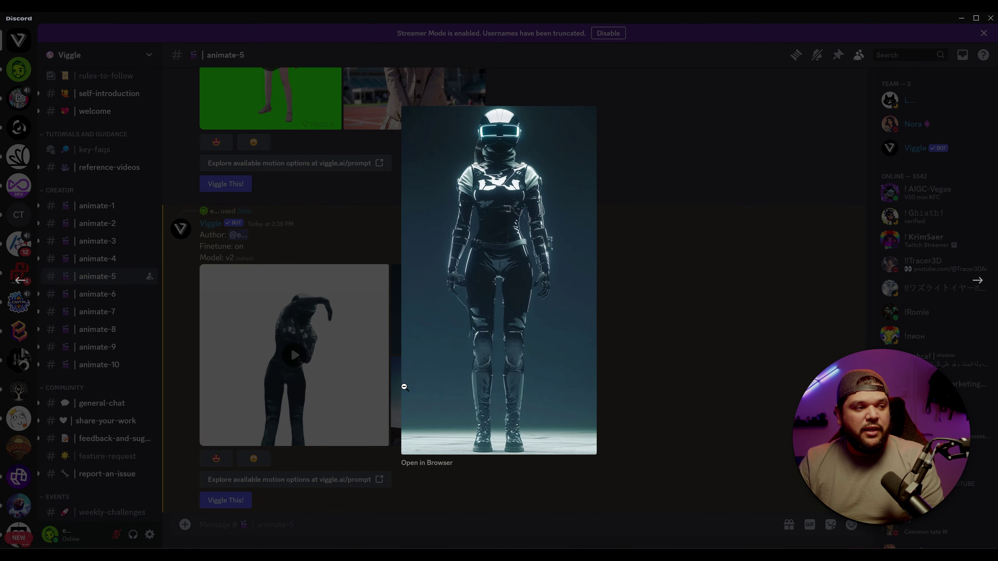
left_click(372, 376)
left_click(372, 376)
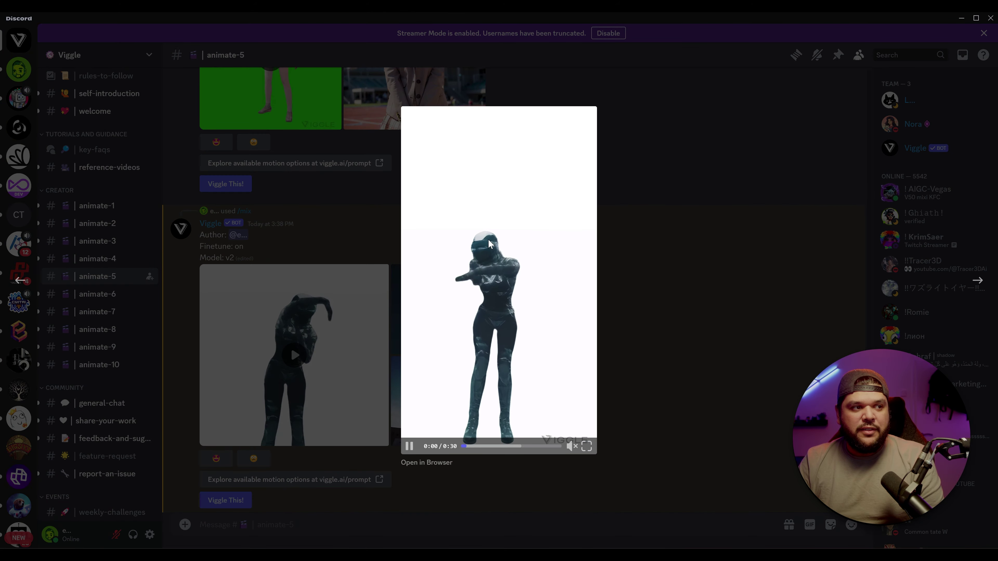
left_click(673, 317)
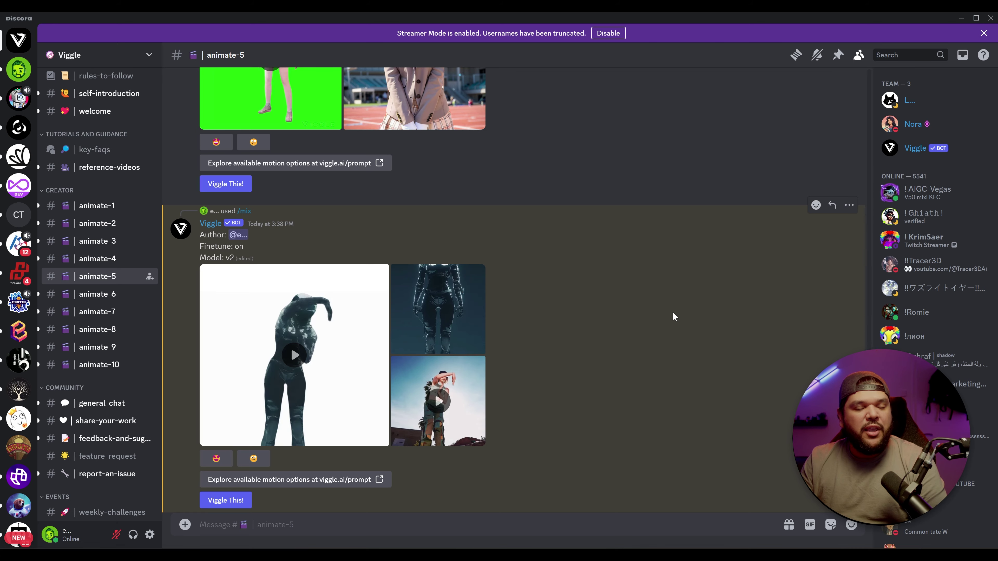
left_click(359, 343)
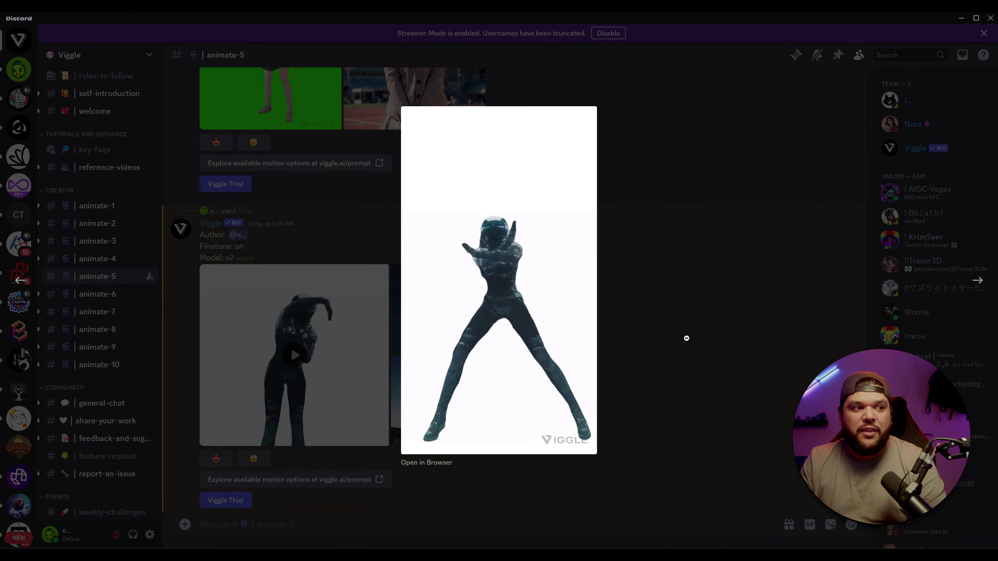
left_click(686, 339)
- Look at the school-uniform /animate result and the anime girl /mix result in animate-5, and return to the latest messages
scroll(241, 261, "up", 5)
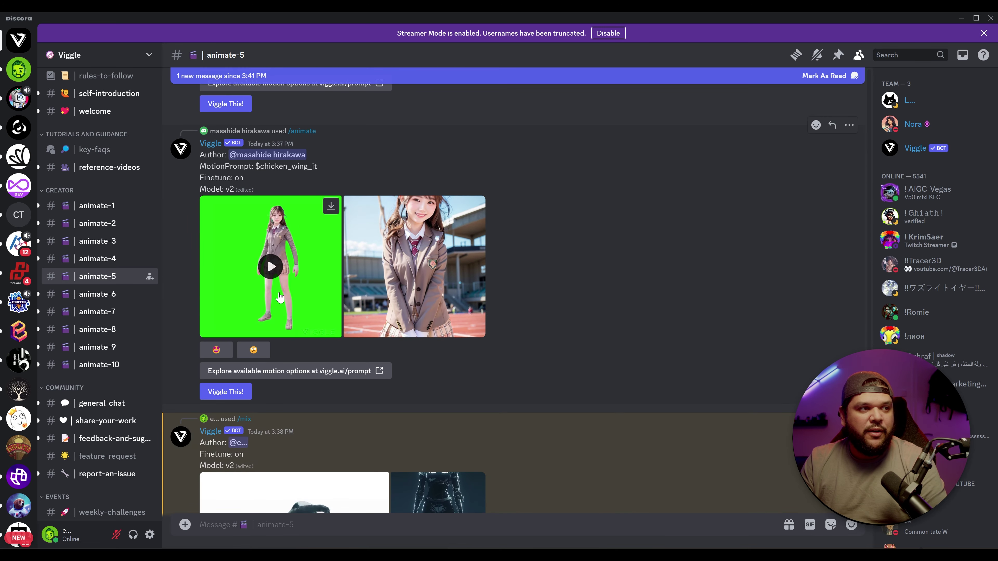
left_click(291, 284)
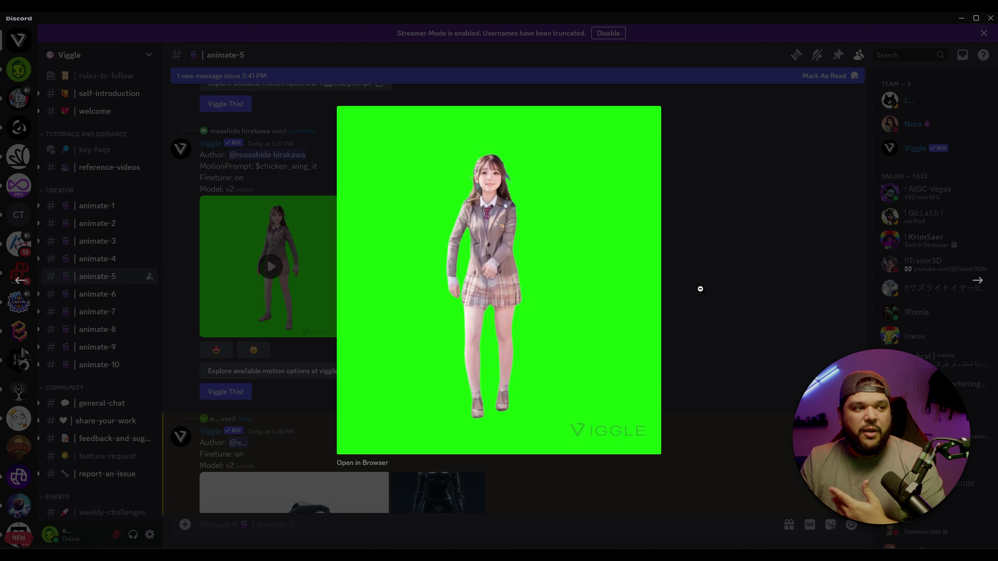
key("Left")
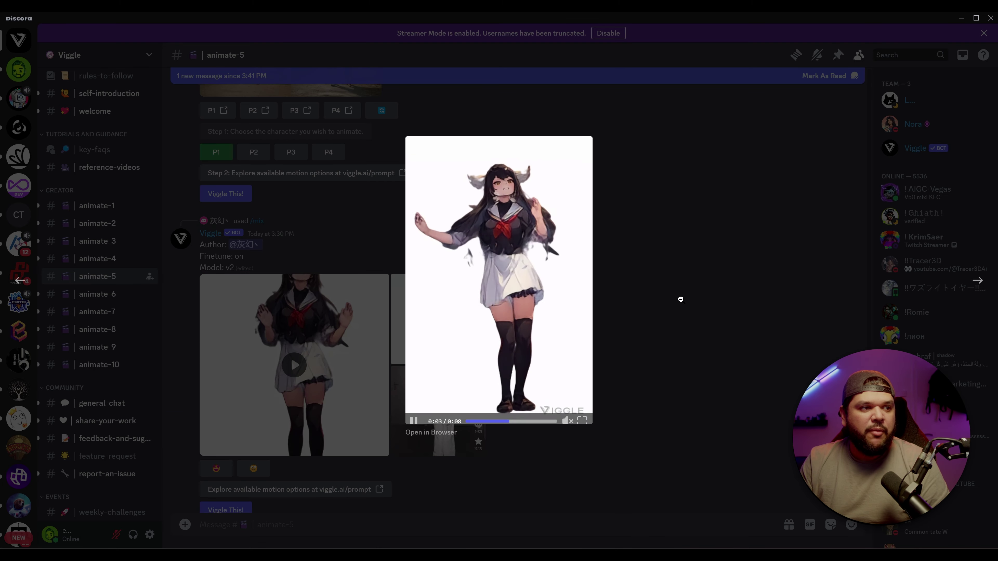
left_click(638, 272)
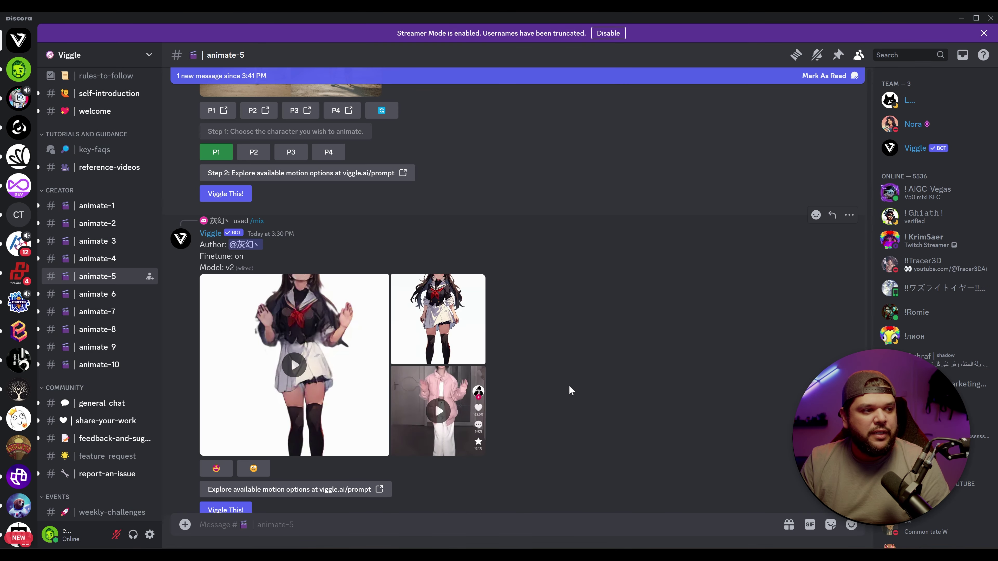
scroll(555, 428, "down", 10)
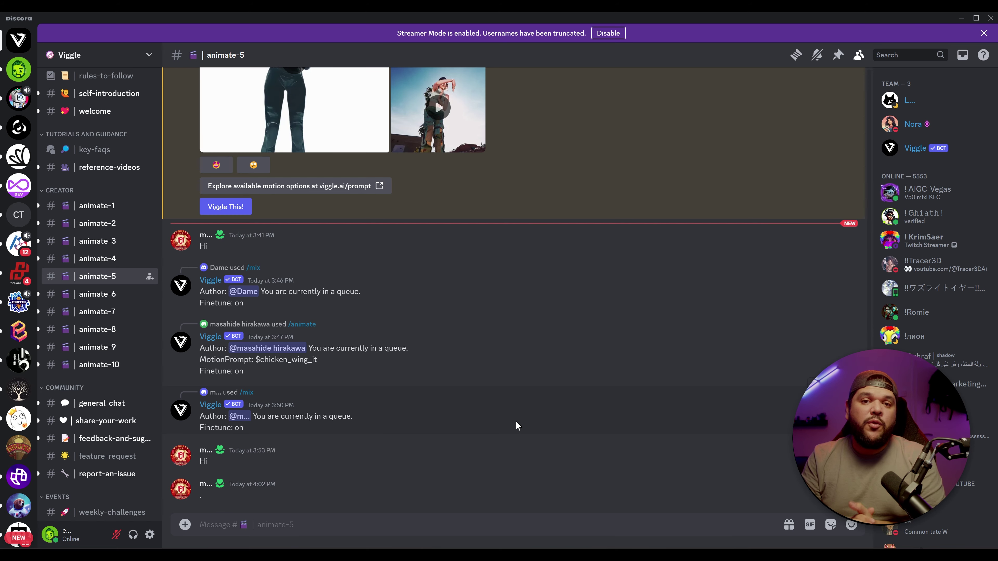